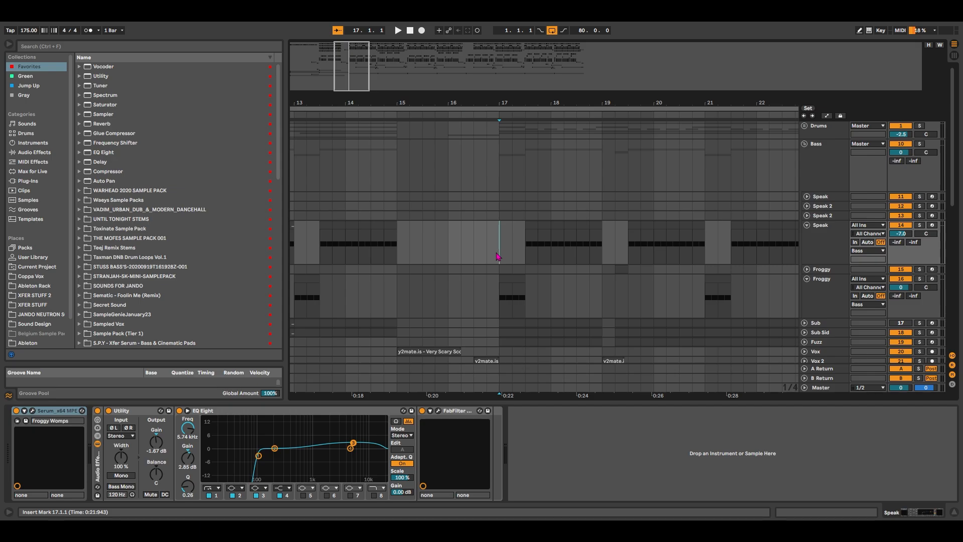
Step: Play the Speak bass and the Froggy clip from bar 17 to hear how they sound
{"action": "key", "text": "space"}
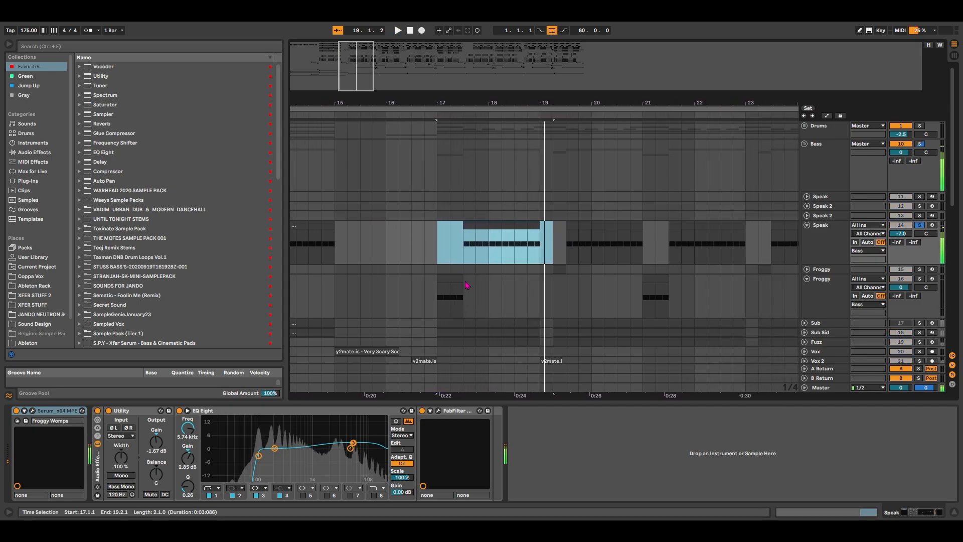
{"action": "left_click", "coordinate": [464, 281]}
{"action": "key", "text": "space"}
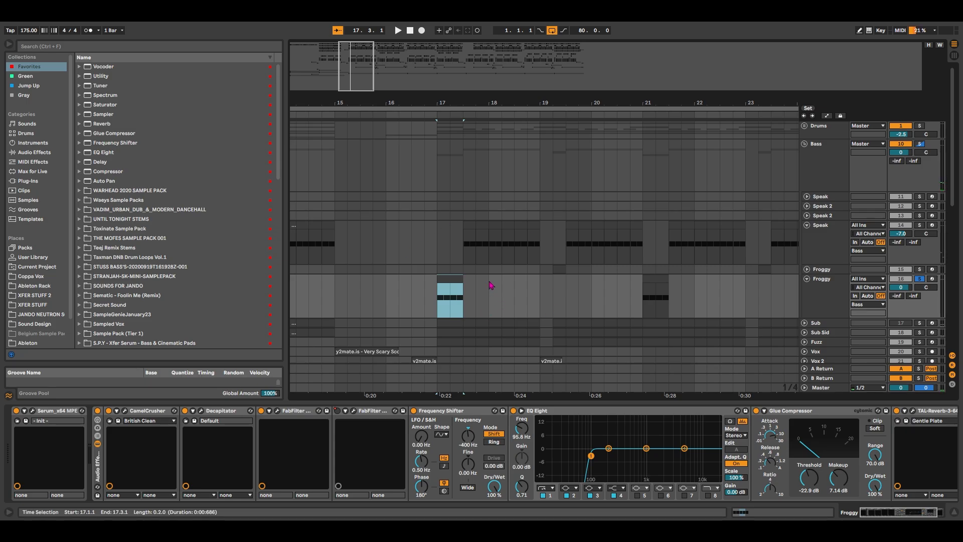
{"action": "key", "text": "space"}
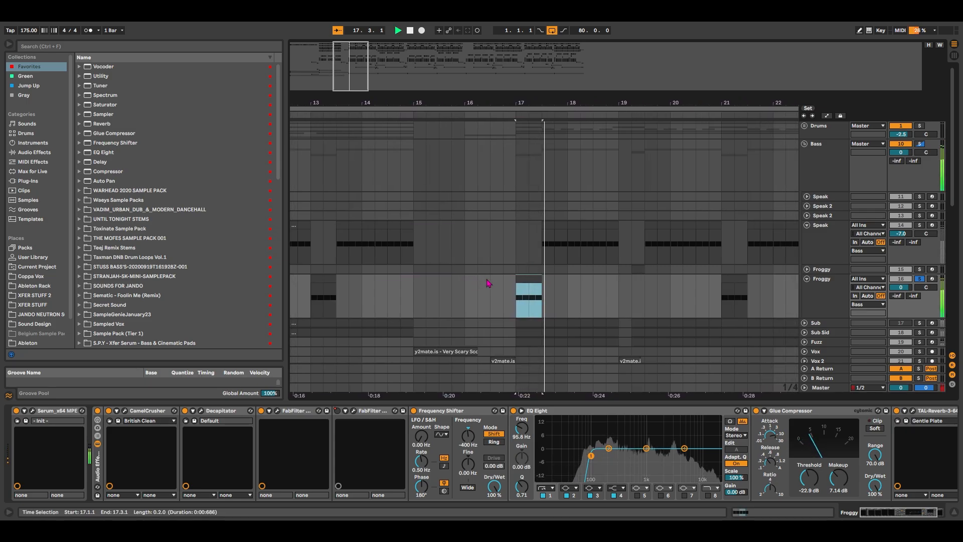
{"action": "key", "text": "space"}
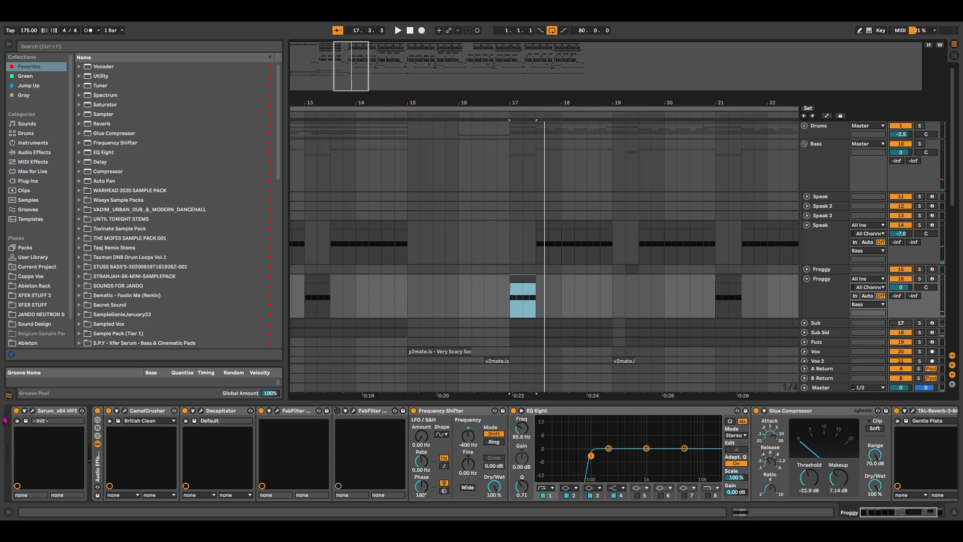
Step: Duplicate the expanded Froggy track and open its Serum instrument for editing
{"action": "left_click", "coordinate": [828, 287]}
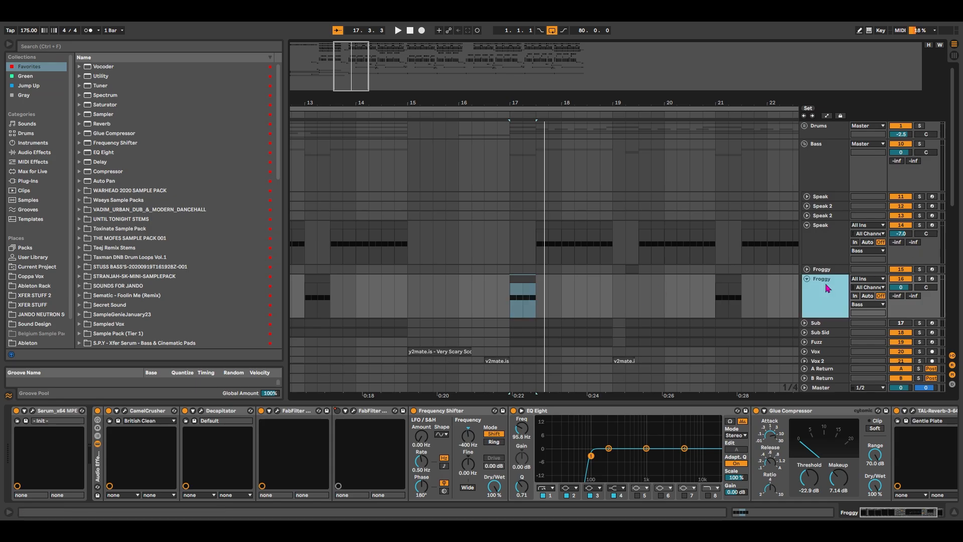
{"action": "key", "text": "ctrl+d"}
{"action": "left_click_drag", "start_coordinate": [355, 75], "coordinate": [358, 86]}
{"action": "scroll", "coordinate": [479, 299], "scroll_direction": "down", "scroll_amount": 2}
{"action": "left_click", "coordinate": [479, 300]}
{"action": "left_click", "coordinate": [33, 410]}
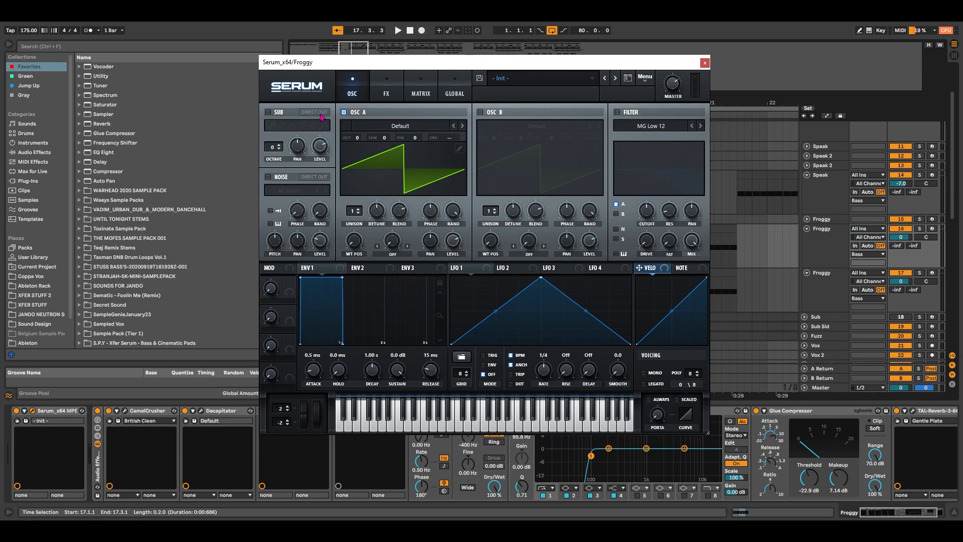
Step: Enable Serum's sub oscillator and oscillator B, and set the sub octave to -1
{"action": "left_click", "coordinate": [269, 112]}
{"action": "left_click", "coordinate": [481, 112]}
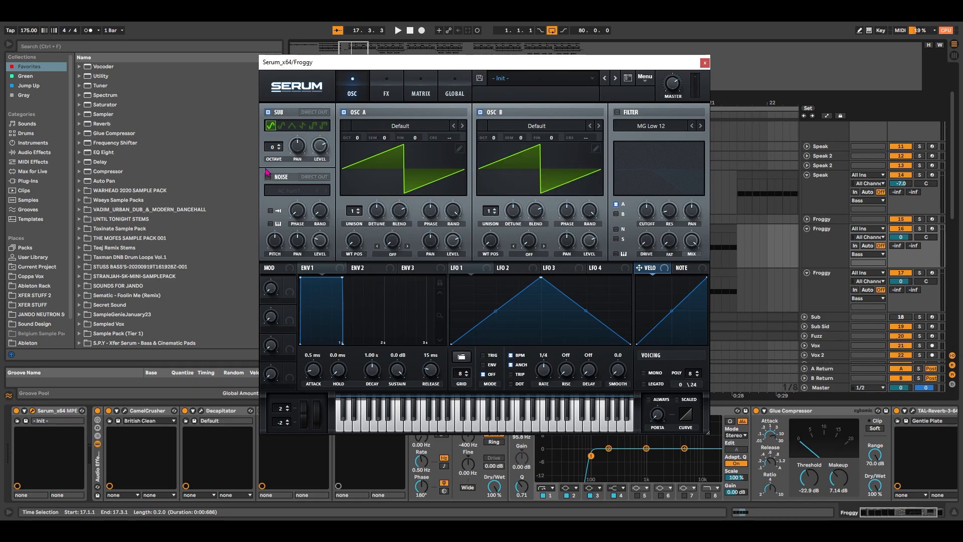
{"action": "left_click_drag", "start_coordinate": [271, 148], "coordinate": [317, 185]}
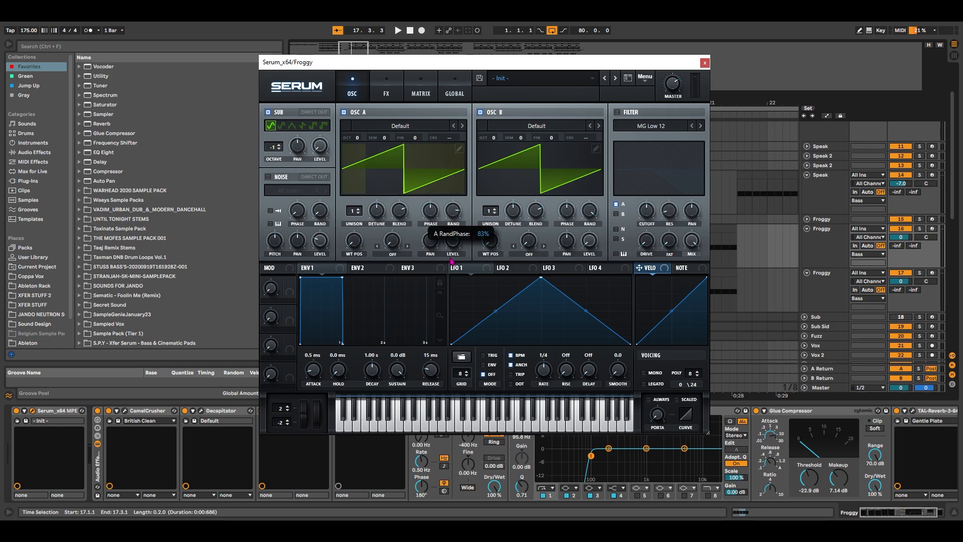
Step: Load the FFT_Add_2nds wavetable into oscillator A and the Basic Mg wavetable into oscillator B
{"action": "left_click", "coordinate": [394, 127]}
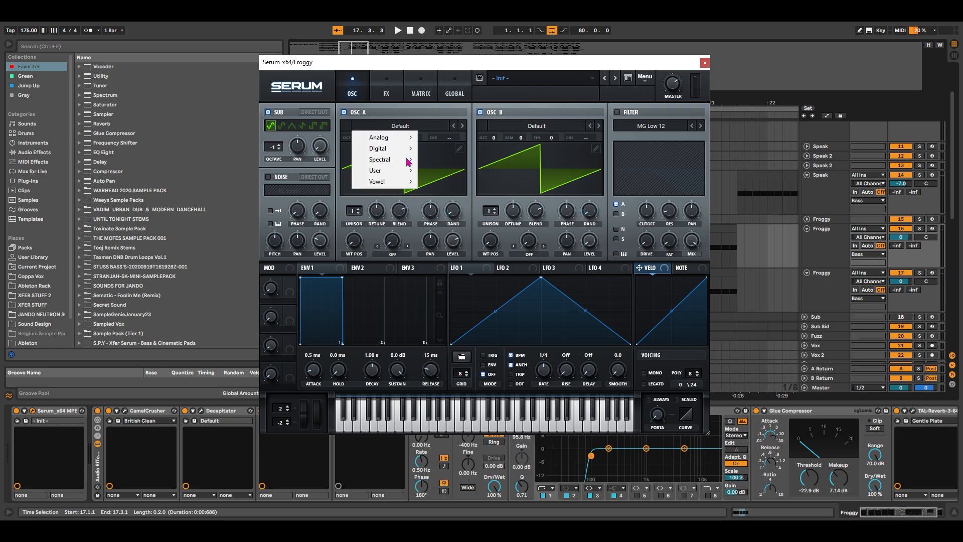
{"action": "mouse_move", "coordinate": [384, 148]}
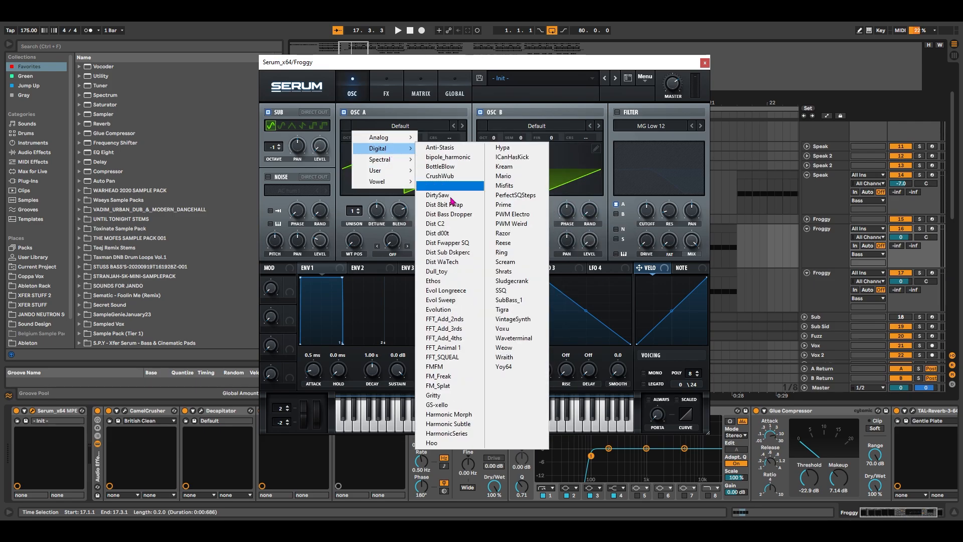
{"action": "left_click", "coordinate": [454, 325]}
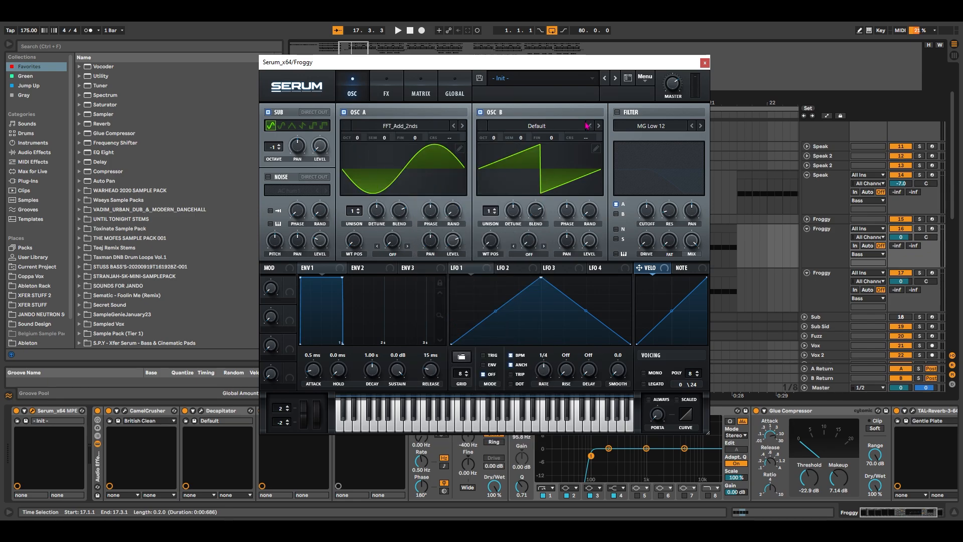
{"action": "left_click", "coordinate": [532, 131]}
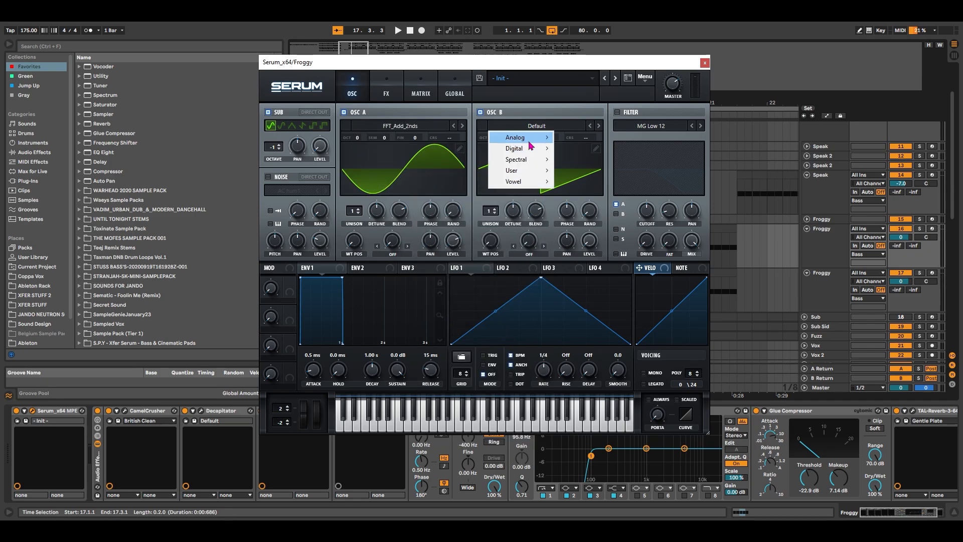
{"action": "mouse_move", "coordinate": [532, 137]}
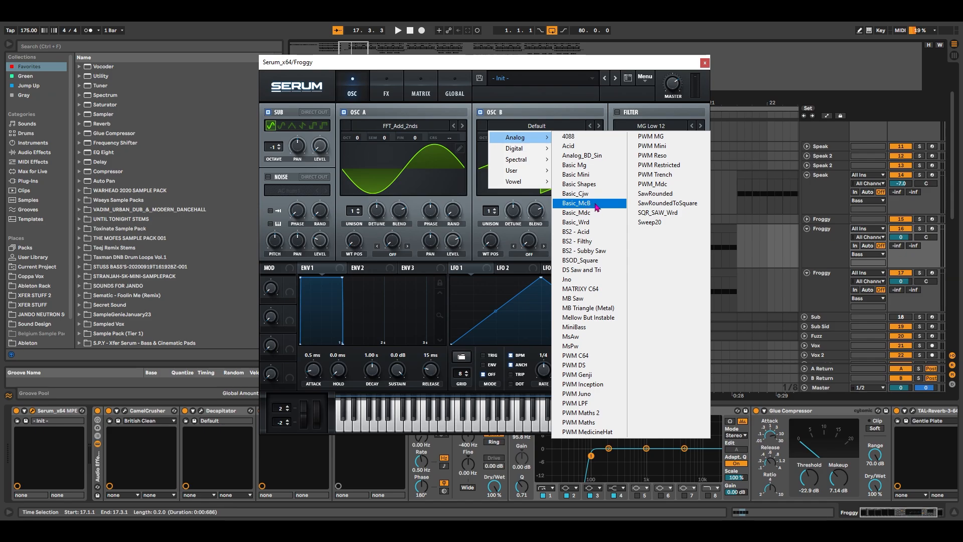
{"action": "left_click", "coordinate": [601, 204]}
Step: Raise the wavetable positions of both oscillators and set oscillator A's warp mode to FM (From B)
{"action": "left_click_drag", "start_coordinate": [353, 241], "coordinate": [365, 232]}
{"action": "left_click_drag", "start_coordinate": [490, 242], "coordinate": [501, 199]}
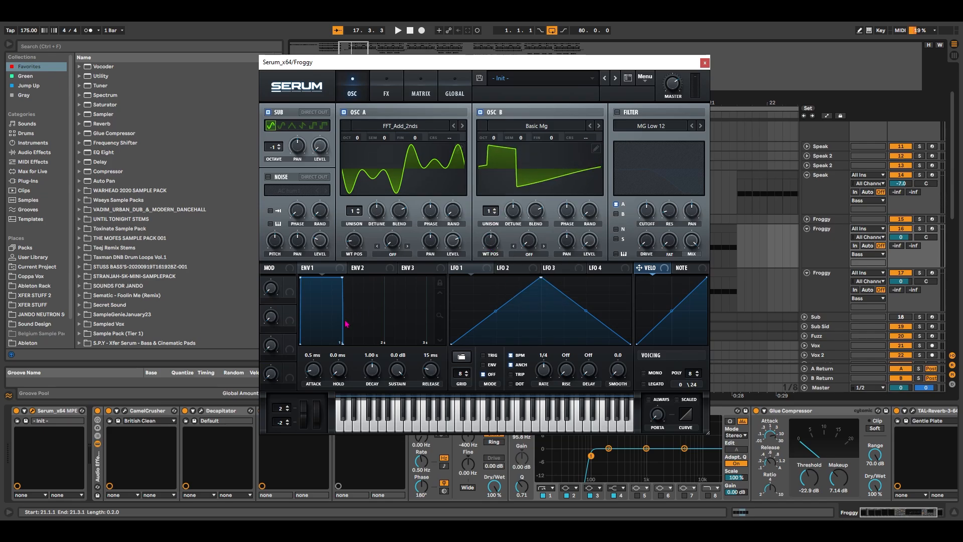
{"action": "left_click", "coordinate": [392, 254]}
{"action": "left_click", "coordinate": [406, 463]}
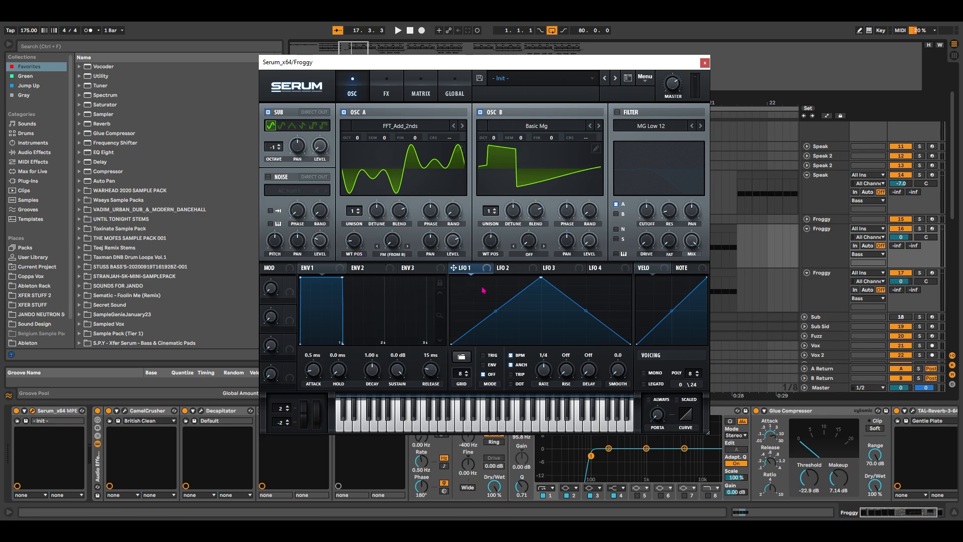
Step: Assign LFO 1 to oscillator A's wavetable position with an amount of 5 and to its FM amount with reduced depth
{"action": "left_click_drag", "start_coordinate": [473, 273], "coordinate": [356, 243]}
{"action": "left_click_drag", "start_coordinate": [469, 272], "coordinate": [342, 274]}
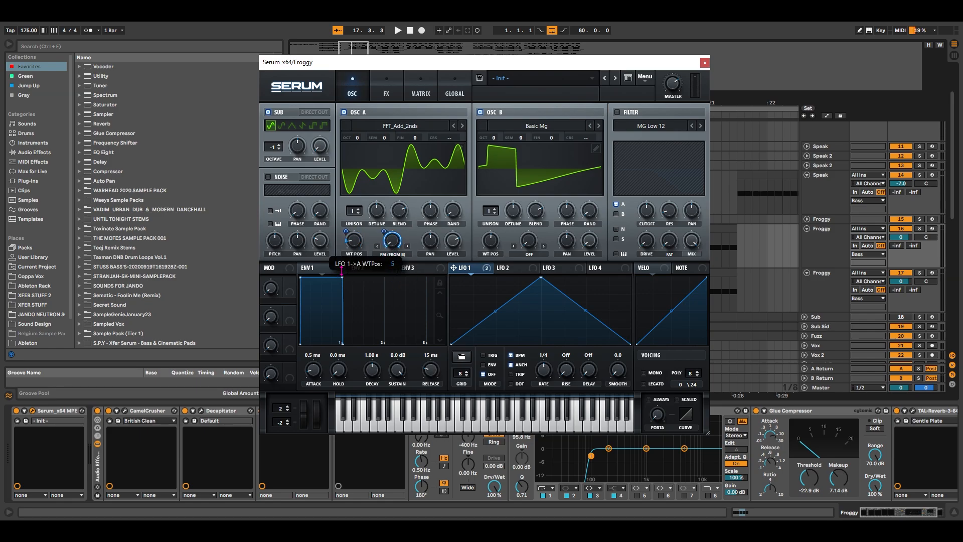
{"action": "left_click_drag", "start_coordinate": [384, 233], "coordinate": [374, 280]}
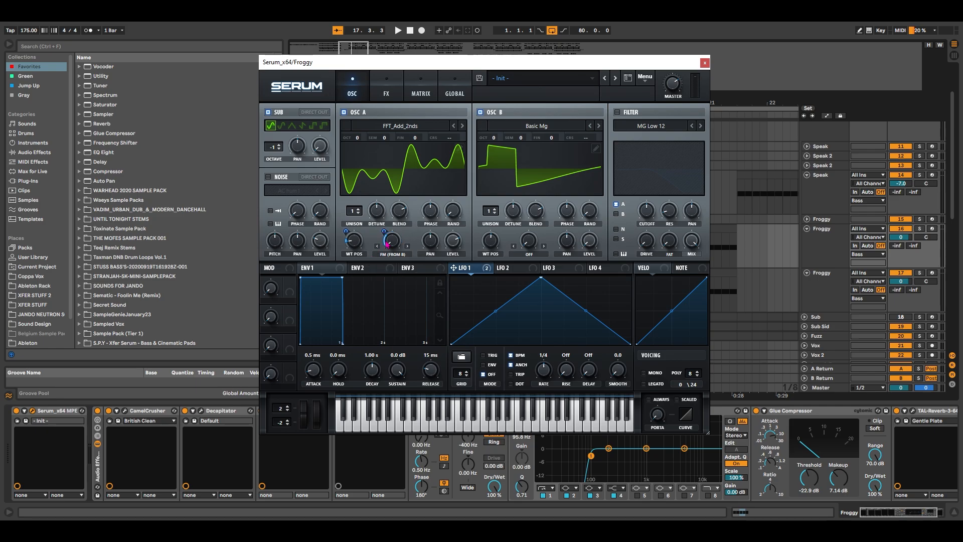
Step: Enable Serum's filter on oscillator A, choose the Phs 48+ flange type and adjust its cutoff
{"action": "left_click", "coordinate": [617, 112]}
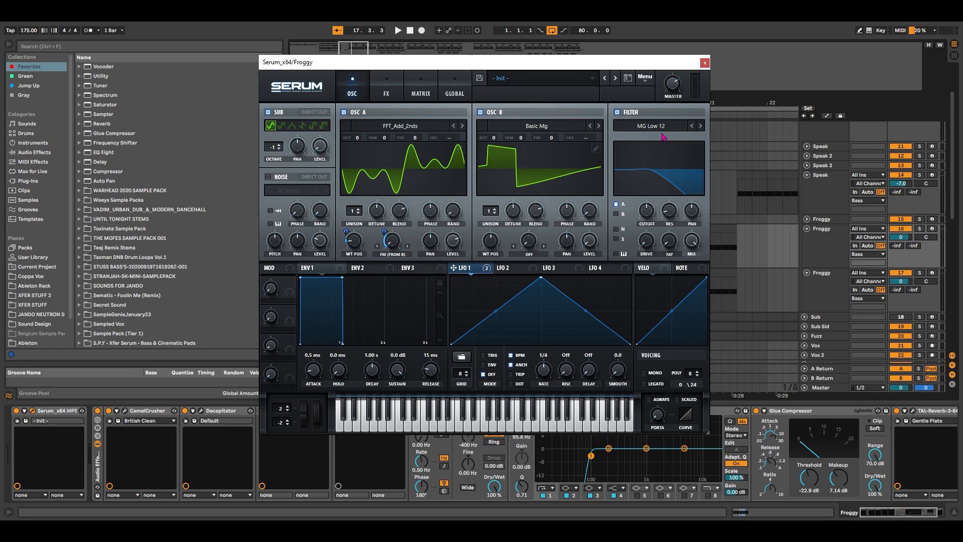
{"action": "left_click", "coordinate": [652, 126]}
{"action": "mouse_move", "coordinate": [642, 159]}
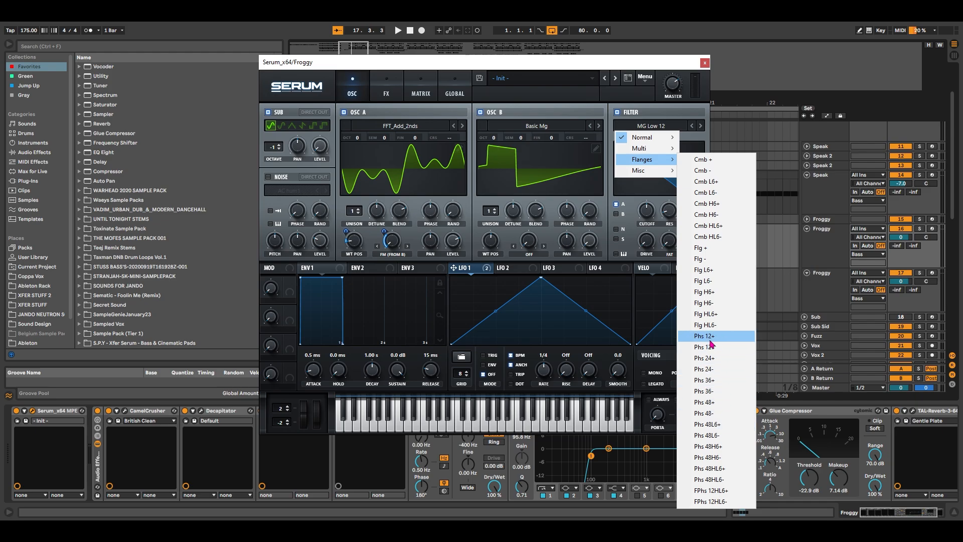
{"action": "left_click", "coordinate": [712, 402]}
{"action": "left_click_drag", "start_coordinate": [653, 196], "coordinate": [688, 154]}
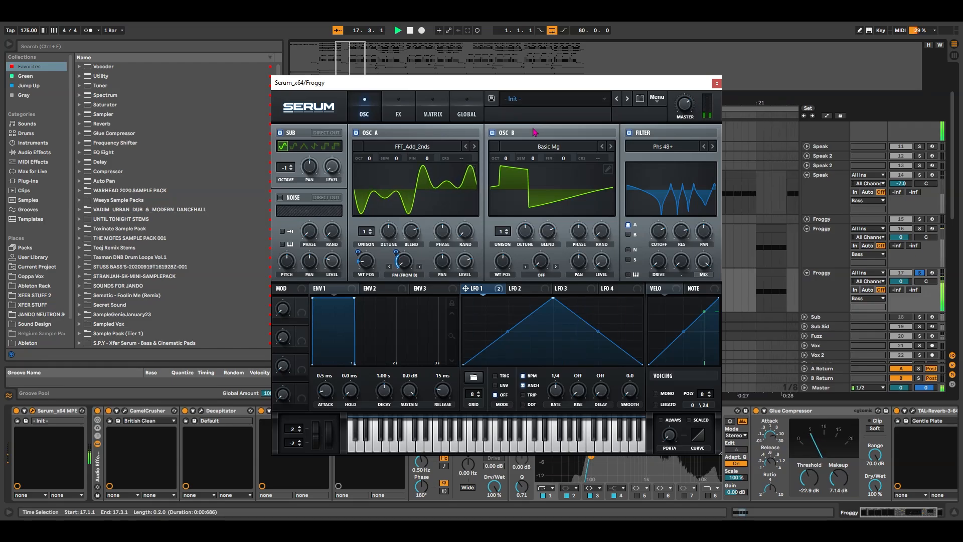
Step: Bypass the audio effect rack following Serum and play the Froggy clip to hear the dry sound
{"action": "left_click_drag", "start_coordinate": [531, 91], "coordinate": [526, 77]}
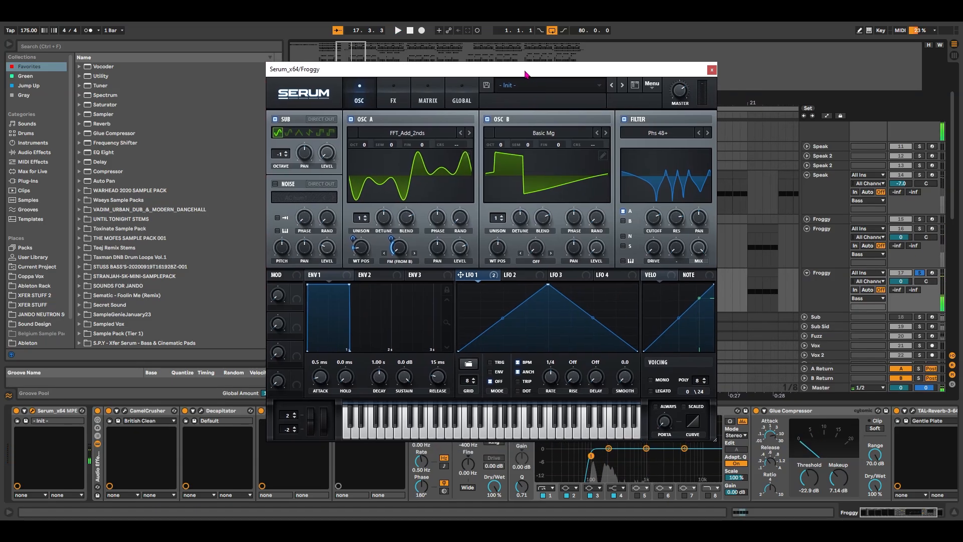
{"action": "left_click", "coordinate": [98, 413]}
{"action": "key", "text": "space"}
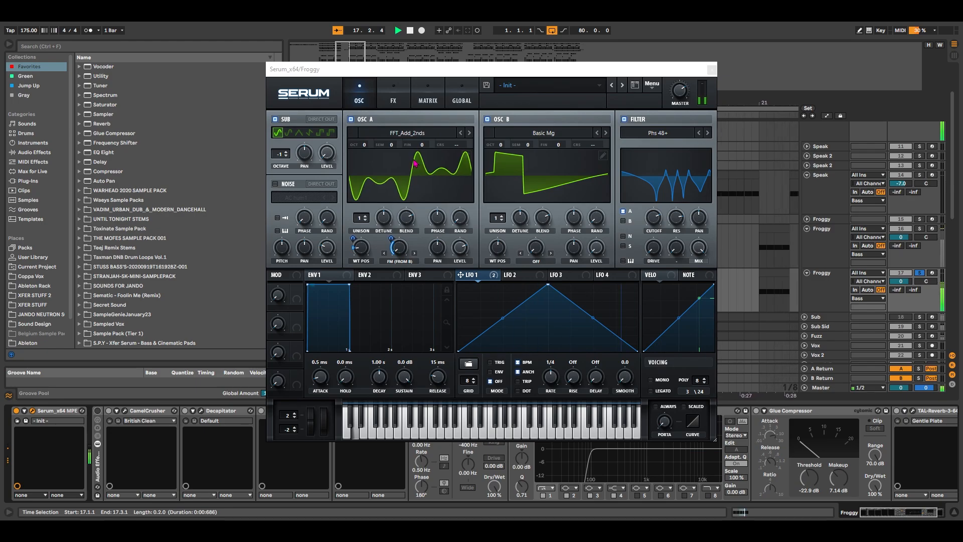
{"action": "key", "text": "space"}
Step: Assign LFO 1 to the sub oscillator's level
{"action": "left_click_drag", "start_coordinate": [477, 276], "coordinate": [318, 157]}
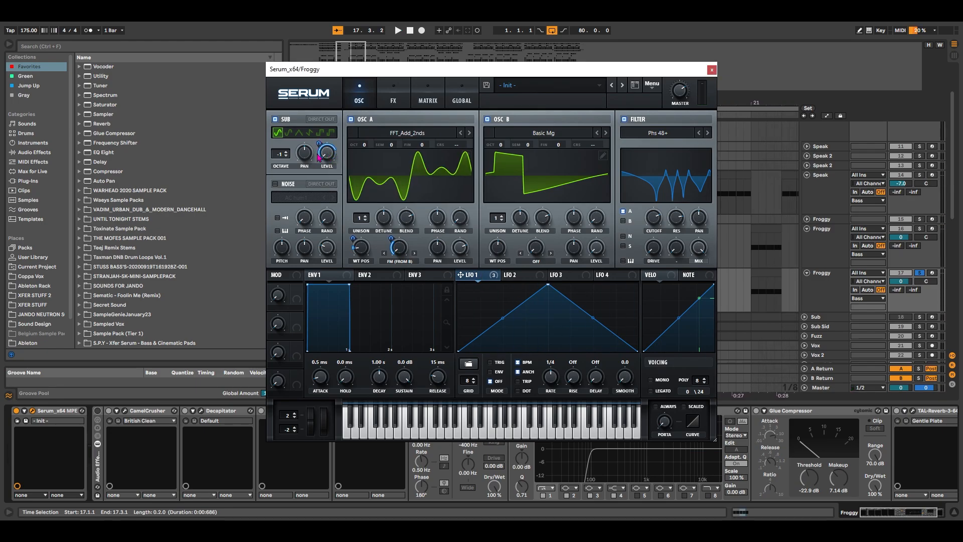
Step: Enable the Hyper/Dimension, Distortion, Compressor and Filter effects in Serum
{"action": "left_click", "coordinate": [393, 96]}
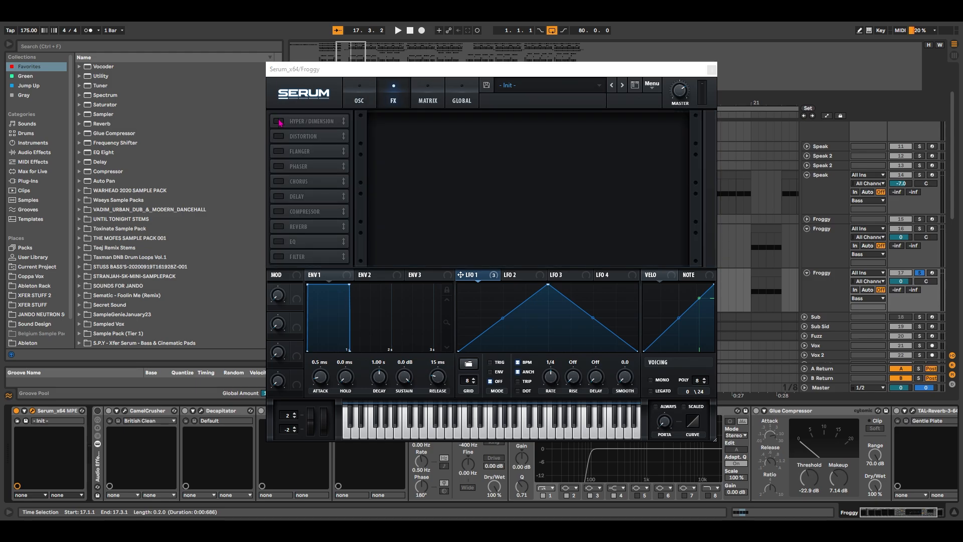
{"action": "left_click", "coordinate": [278, 121]}
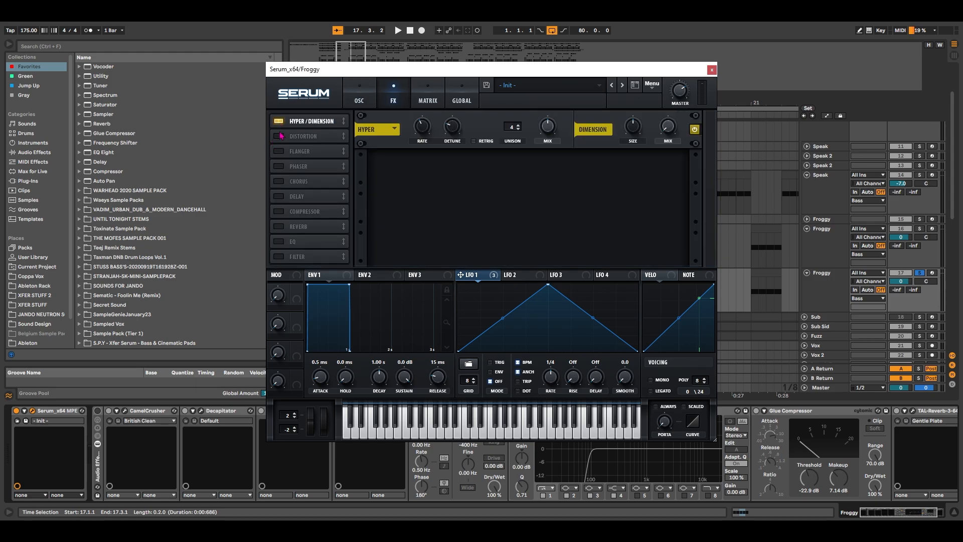
{"action": "left_click", "coordinate": [278, 135]}
{"action": "left_click", "coordinate": [280, 211]}
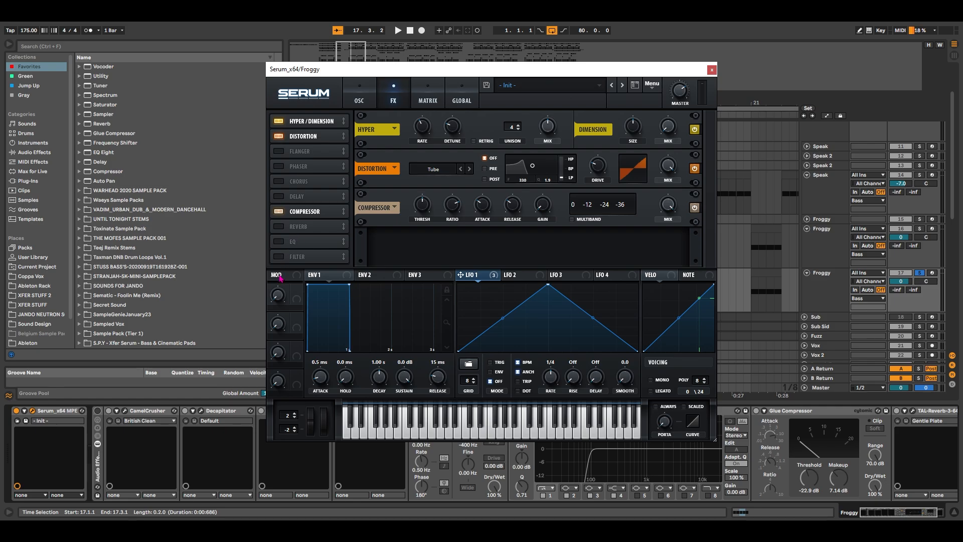
{"action": "left_click", "coordinate": [279, 256]}
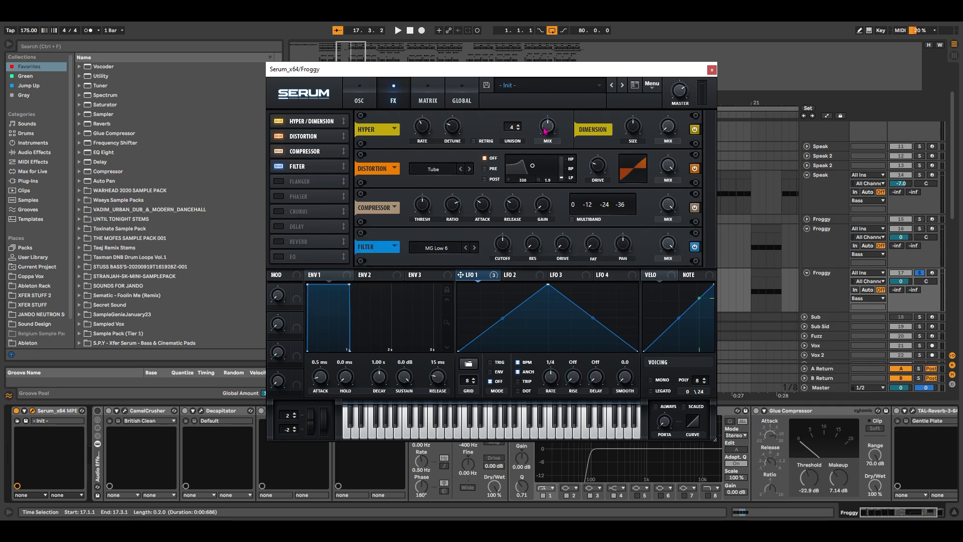
Step: Set the Dimension effect's size to 15% and its mix to 6%
{"action": "left_click_drag", "start_coordinate": [633, 126], "coordinate": [633, 167]}
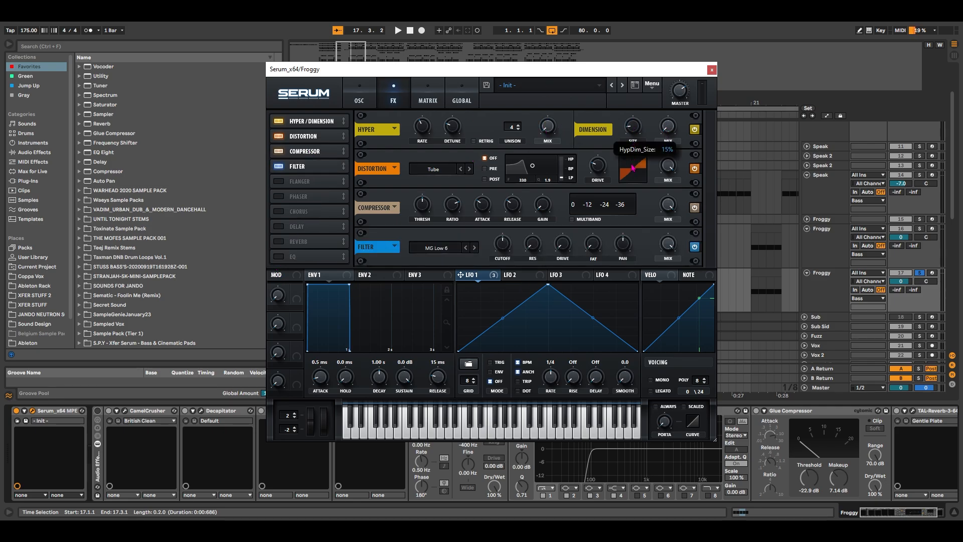
{"action": "mouse_move", "coordinate": [674, 134]}
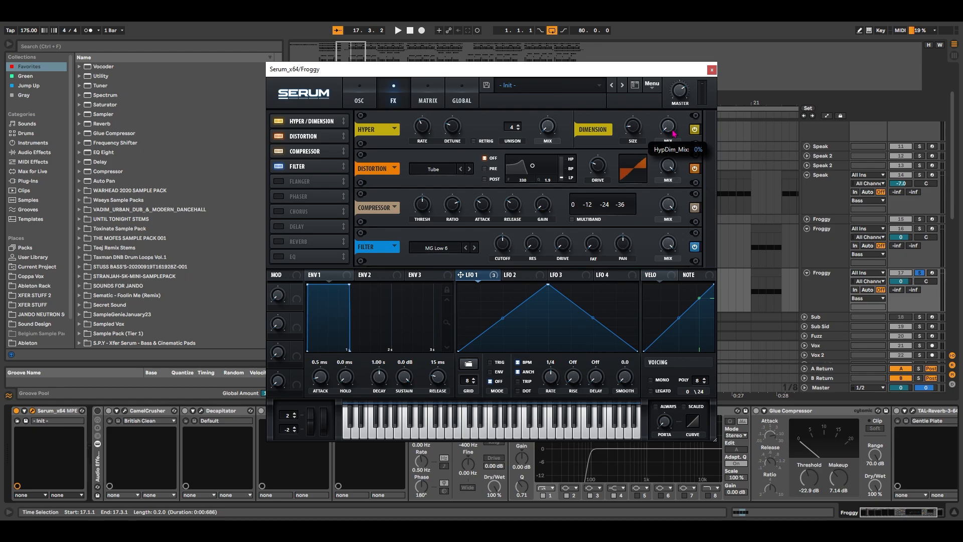
{"action": "left_click", "coordinate": [759, 174]}
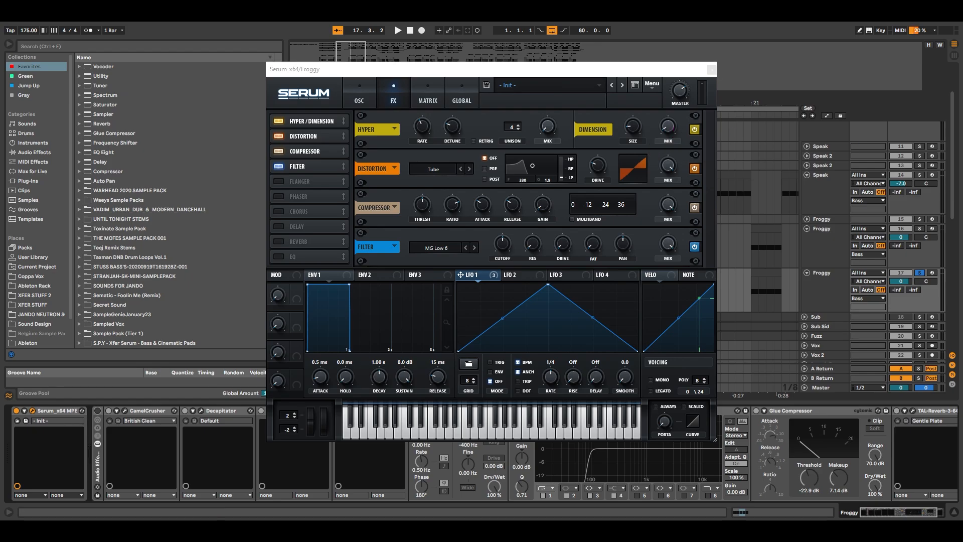
{"action": "left_click_drag", "start_coordinate": [675, 129], "coordinate": [677, 126]}
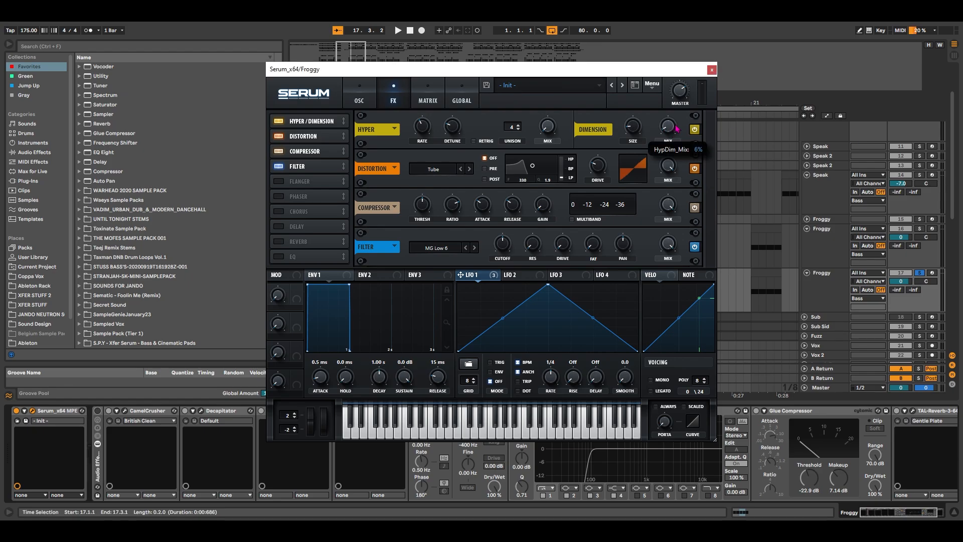
Step: Set the distortion type to Stomp Box and switch the compressor to multiband with a raised gain
{"action": "left_click", "coordinate": [433, 169]}
{"action": "left_click", "coordinate": [444, 341]}
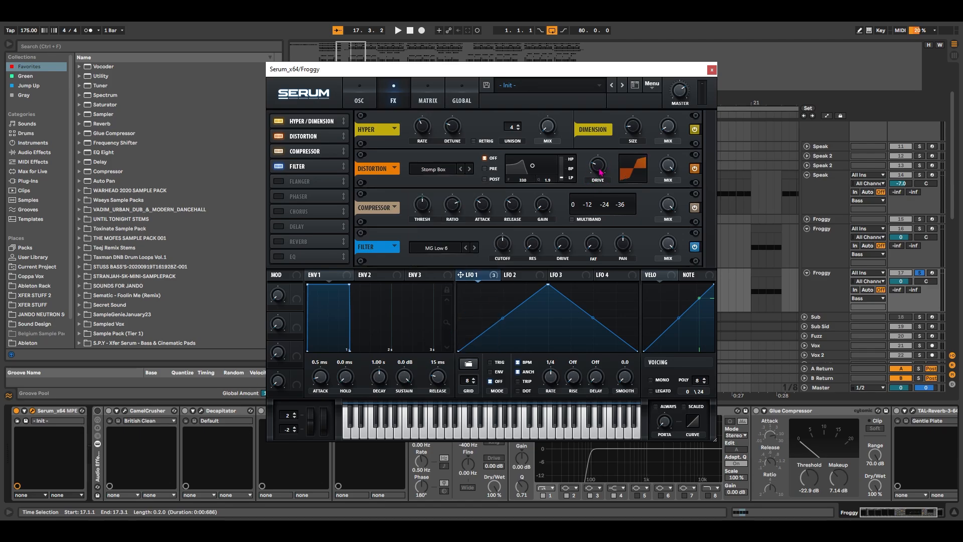
{"action": "left_click", "coordinate": [572, 219]}
{"action": "left_click_drag", "start_coordinate": [544, 210], "coordinate": [547, 183]}
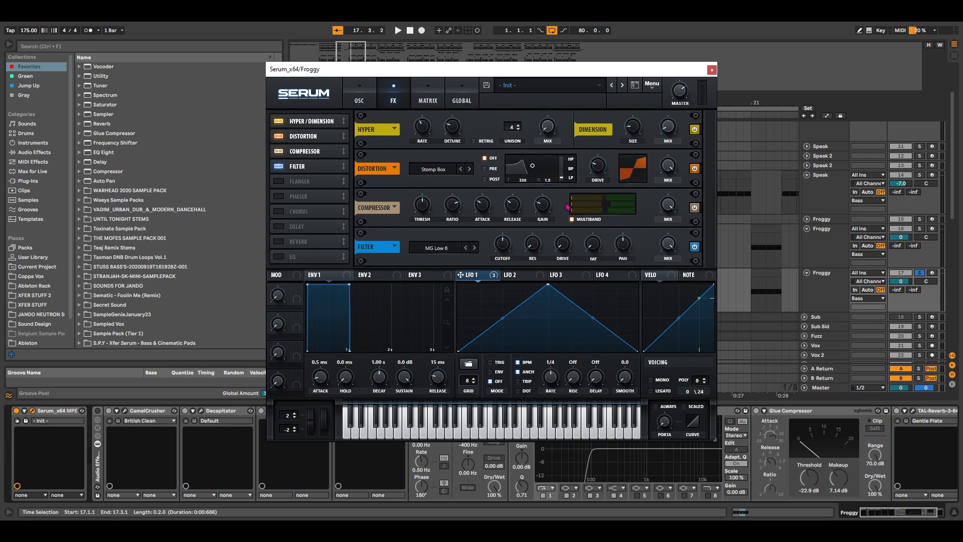
Step: Set the effects filter to the Phs 48+ flange type and lower its cutoff
{"action": "left_click", "coordinate": [396, 249]}
{"action": "mouse_move", "coordinate": [436, 282]}
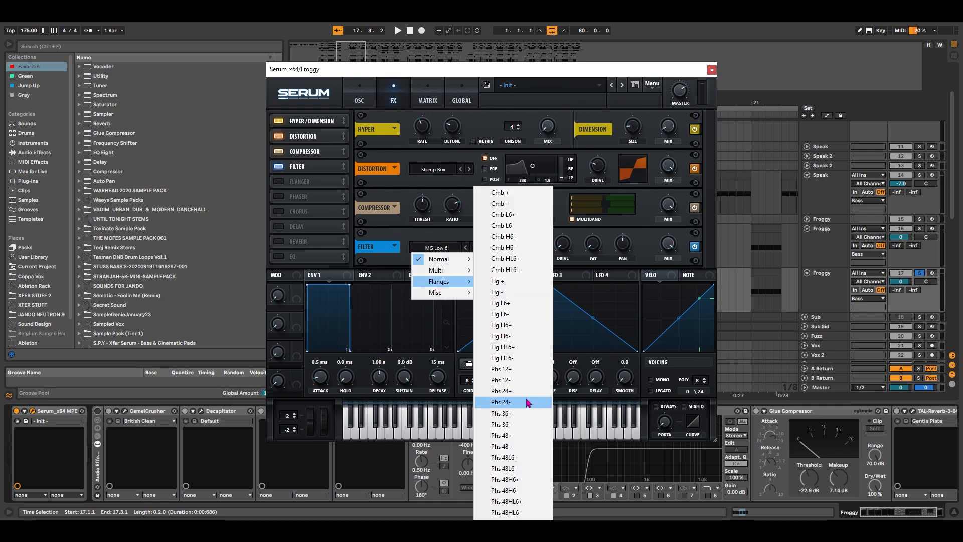
{"action": "left_click", "coordinate": [517, 434]}
{"action": "left_click_drag", "start_coordinate": [502, 244], "coordinate": [499, 288]}
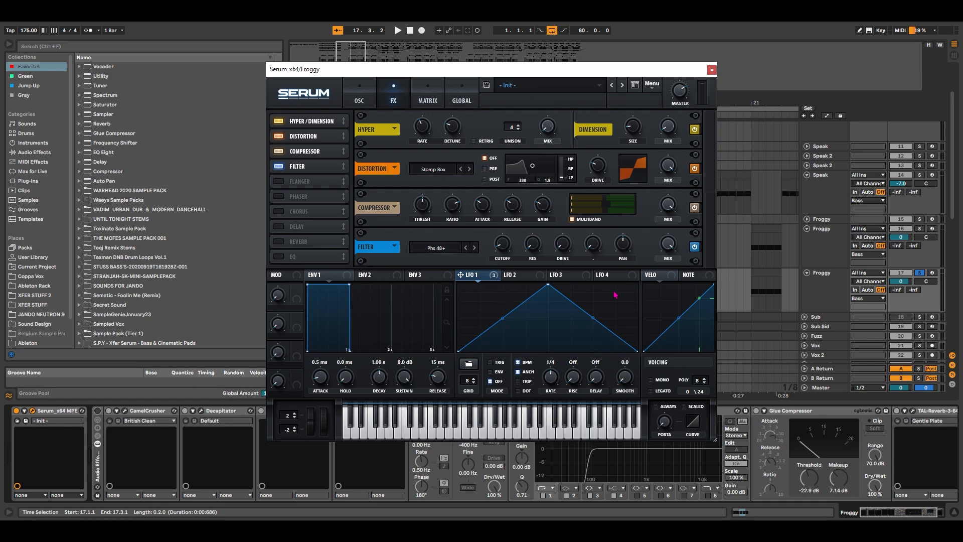
Step: Raise the effects filter's resonance to about 70% and audition the Froggy clip
{"action": "left_click_drag", "start_coordinate": [532, 244], "coordinate": [546, 181]}
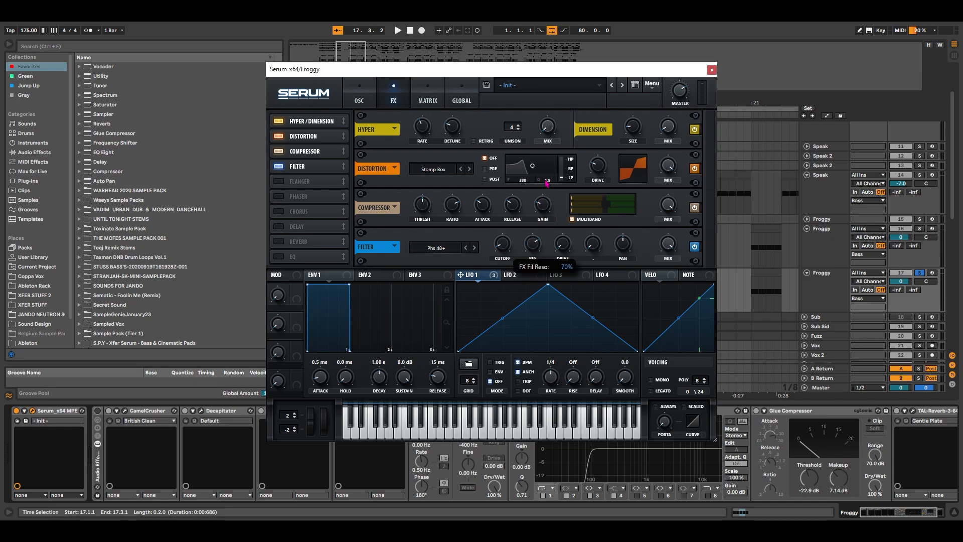
{"action": "key", "text": "space"}
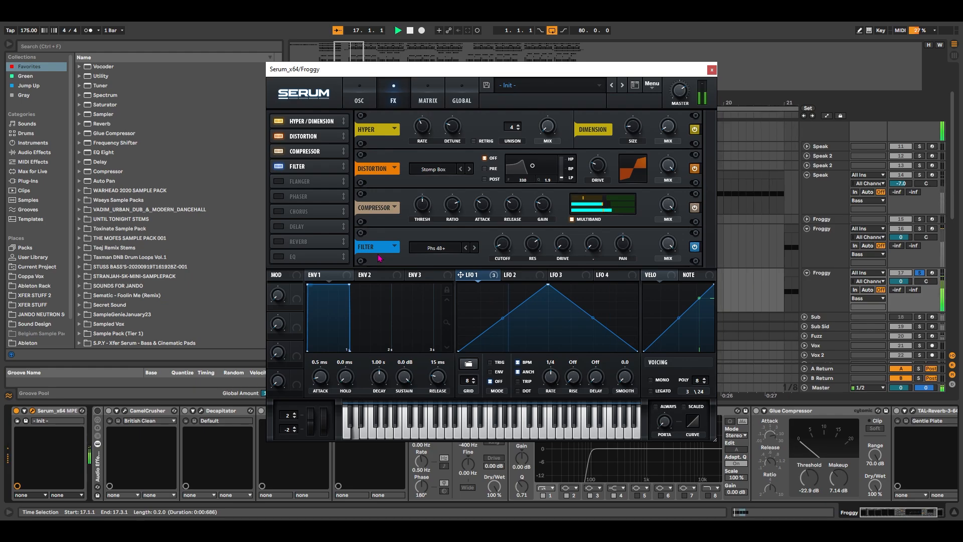
{"action": "key", "text": "space"}
Step: Set LFO 1 to Env mode at a 1/8 rate and reshape it into a curved rise with a late peak and steep fall
{"action": "left_click", "coordinate": [359, 96]}
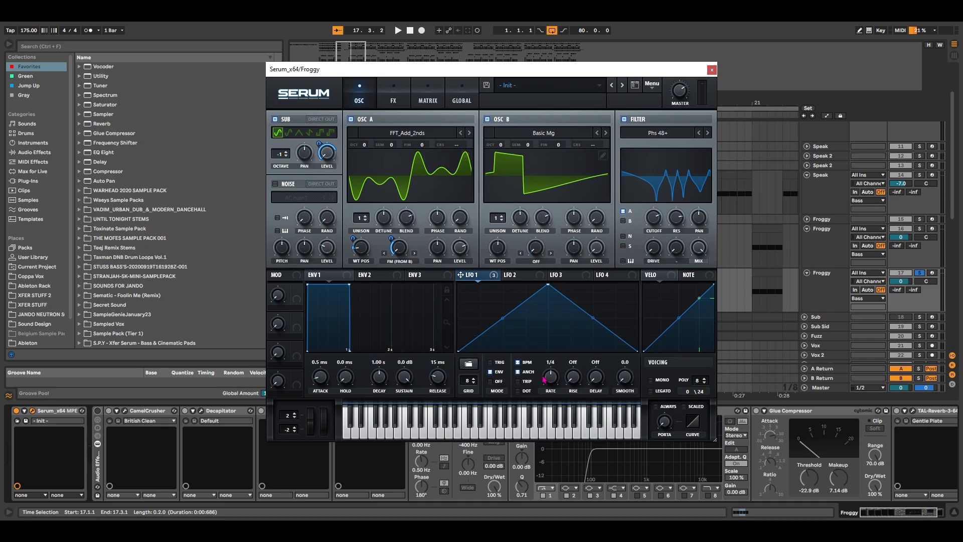
{"action": "left_click_drag", "start_coordinate": [548, 295], "coordinate": [613, 300]}
{"action": "left_click_drag", "start_coordinate": [537, 323], "coordinate": [545, 331]}
{"action": "left_click_drag", "start_coordinate": [626, 323], "coordinate": [629, 336]}
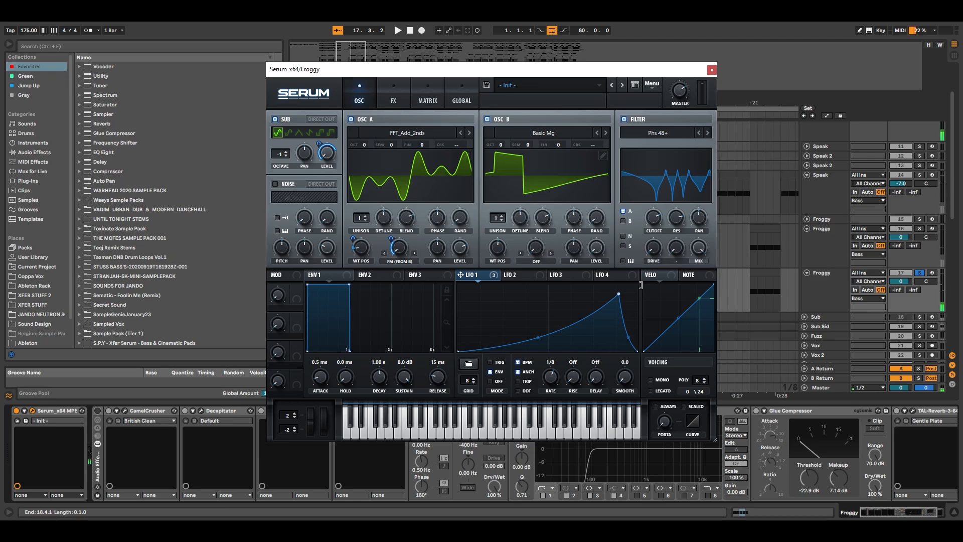
{"action": "left_click", "coordinate": [711, 69]}
Step: Examine the CamelCrusher and Decapitator settings in the Froggy track's effect rack
{"action": "left_click", "coordinate": [98, 411]}
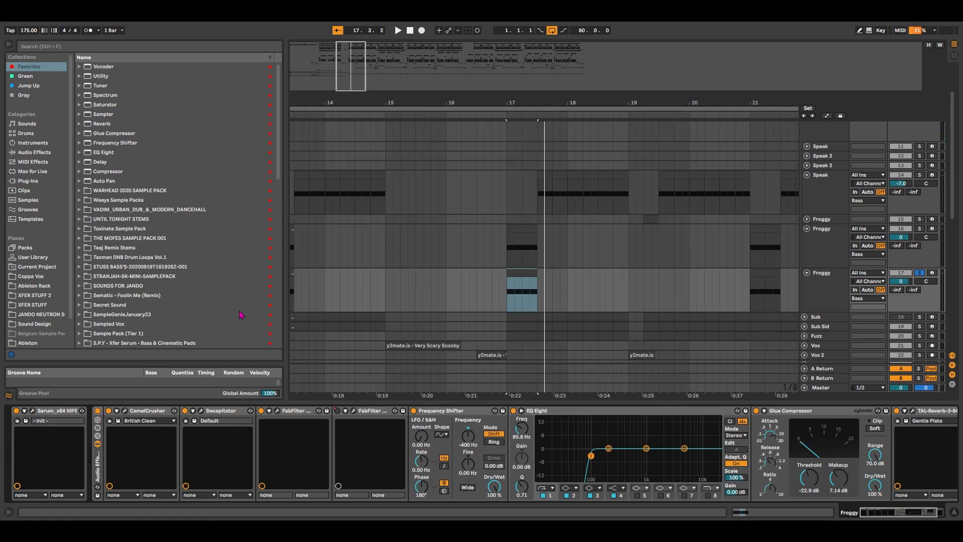
{"action": "left_click", "coordinate": [125, 410]}
{"action": "left_click", "coordinate": [201, 411]}
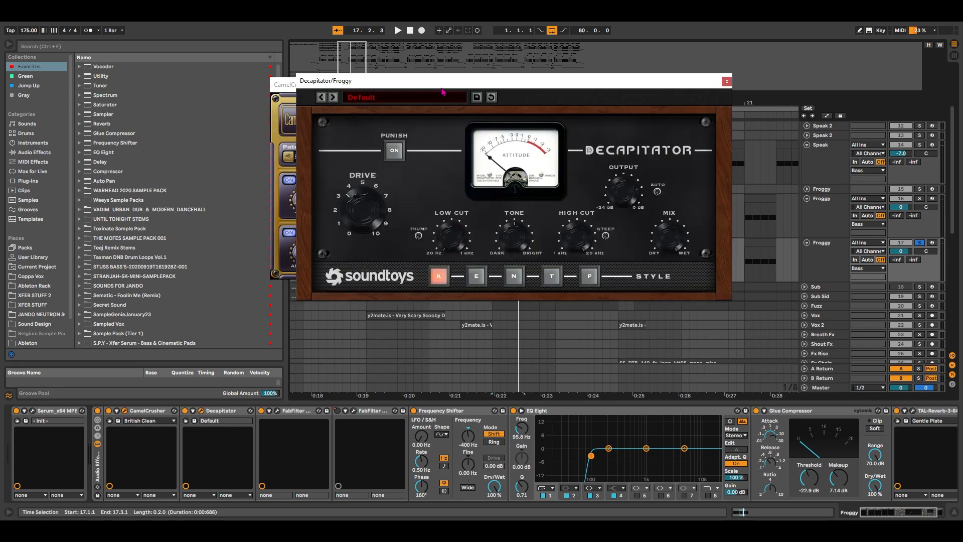
{"action": "left_click_drag", "start_coordinate": [443, 84], "coordinate": [628, 82]}
{"action": "left_click_drag", "start_coordinate": [392, 87], "coordinate": [318, 89]}
{"action": "left_click_drag", "start_coordinate": [615, 83], "coordinate": [518, 88]}
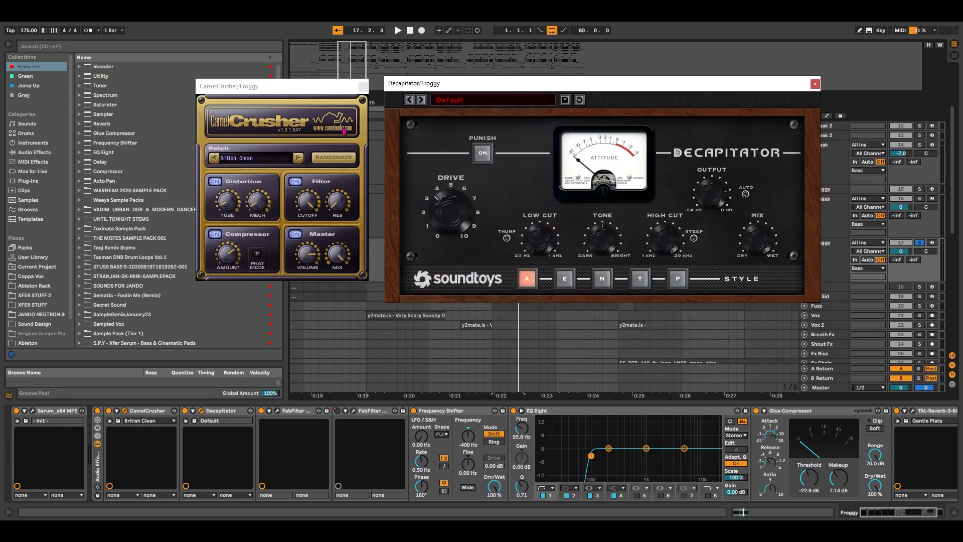
{"action": "left_click", "coordinate": [363, 86]}
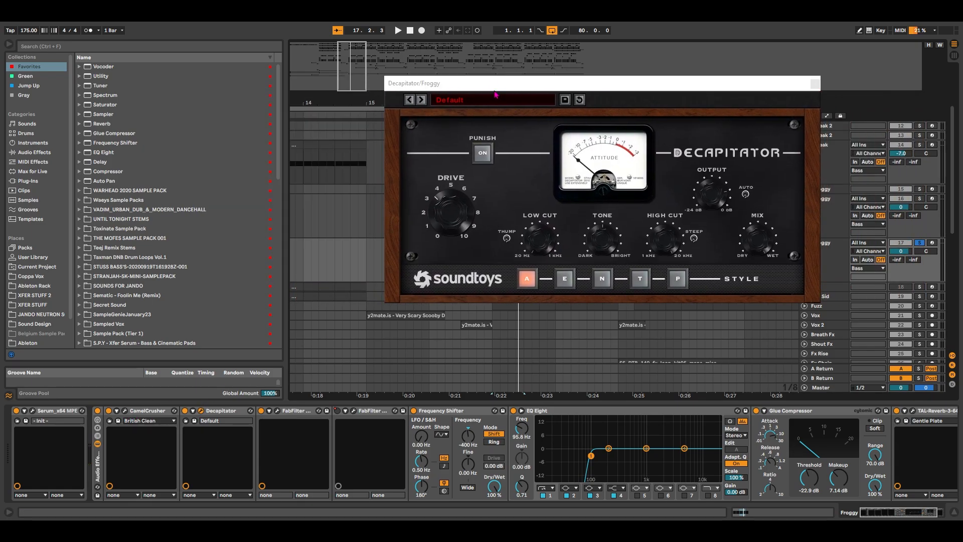
{"action": "left_click", "coordinate": [815, 83]}
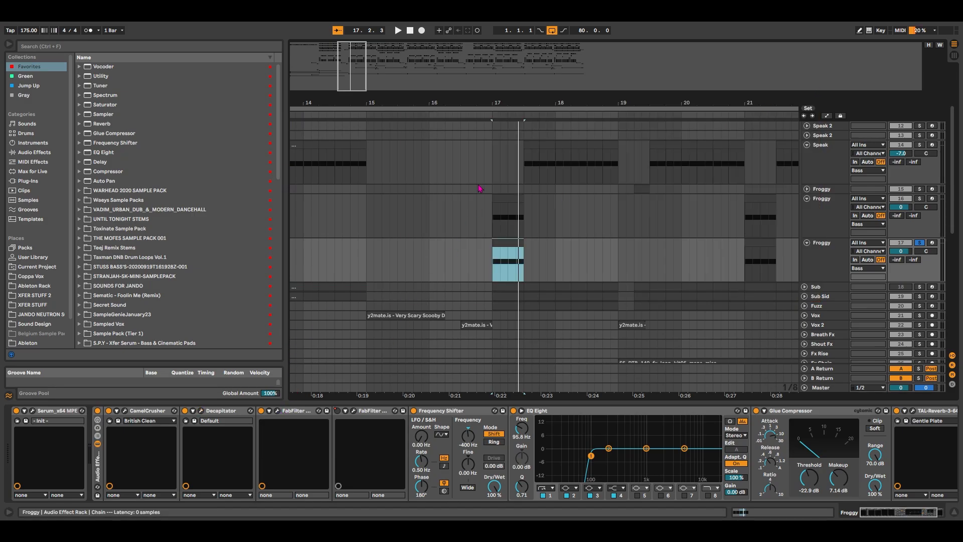
Step: Examine the first FabFilter Pro-R's space and mix settings and audition the Froggy clip
{"action": "left_click_drag", "start_coordinate": [344, 51], "coordinate": [476, 51]}
{"action": "mouse_move", "coordinate": [355, 128]}
{"action": "mouse_move", "coordinate": [557, 111]}
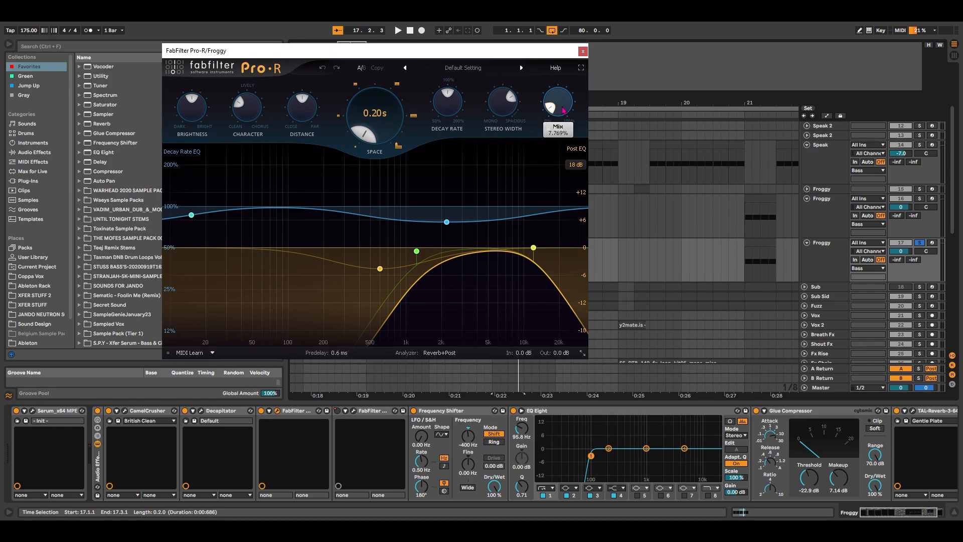
{"action": "key", "text": "Escape"}
{"action": "key", "text": "space"}
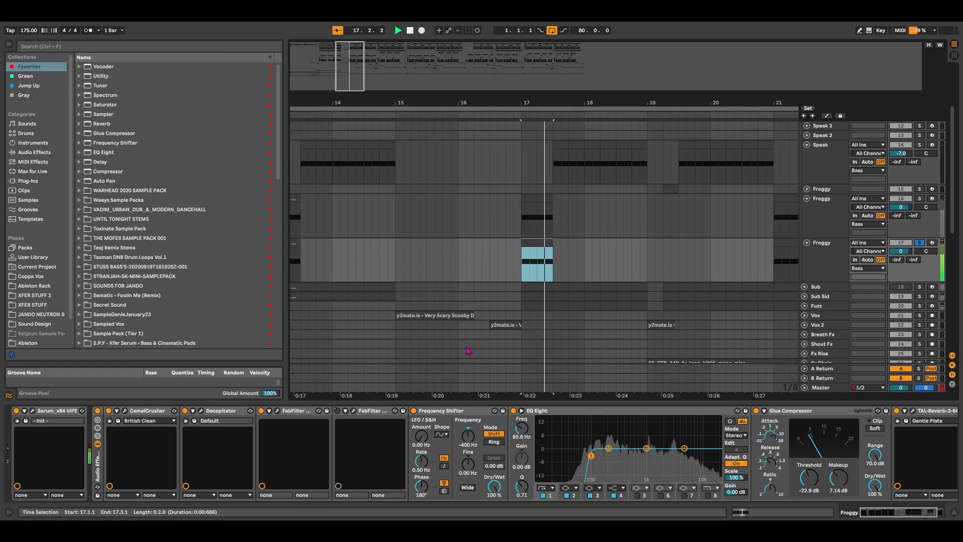
Step: Examine the Device On automation of the second FabFilter Pro-R along the duplicated Froggy track
{"action": "key", "text": "a"}
{"action": "left_click", "coordinate": [823, 252]}
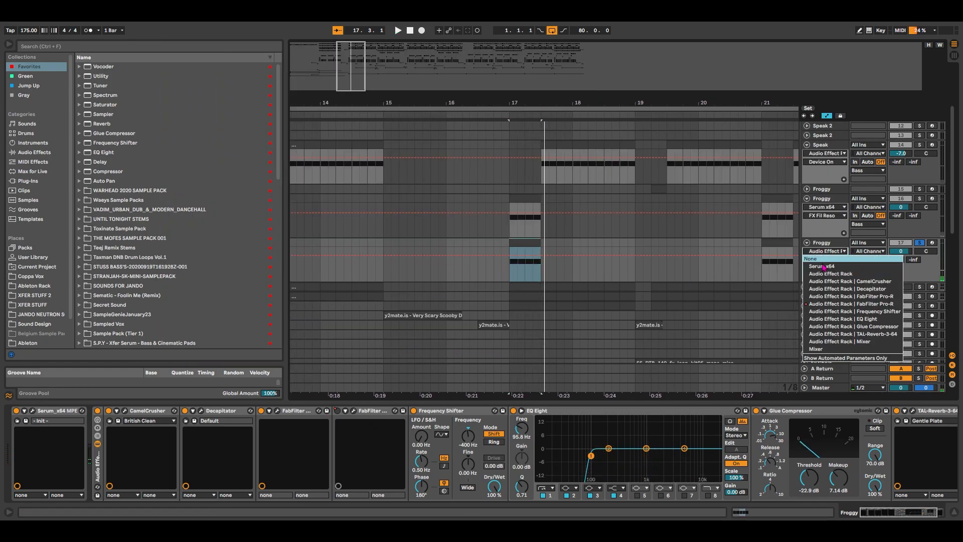
{"action": "left_click", "coordinate": [832, 303]}
{"action": "key", "text": "minus"}
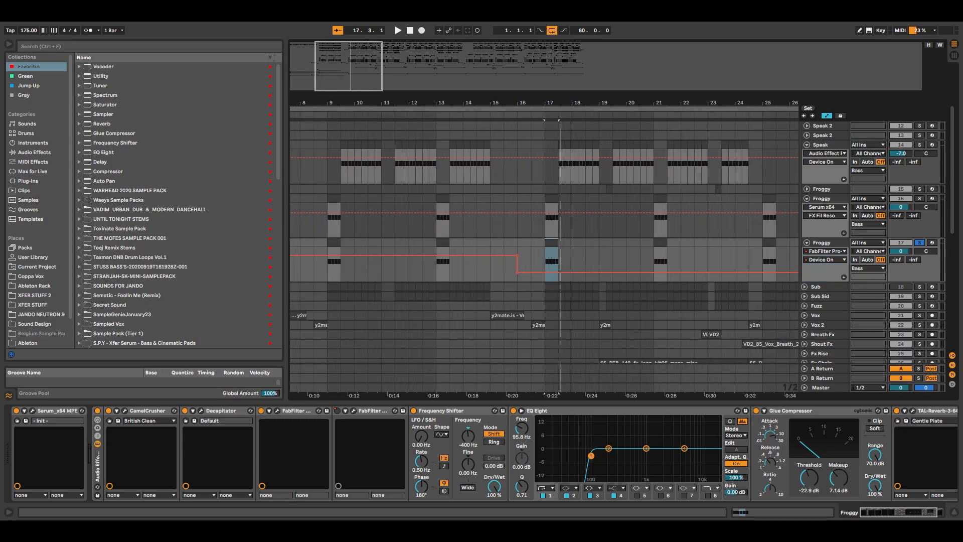
{"action": "key", "text": "plus"}
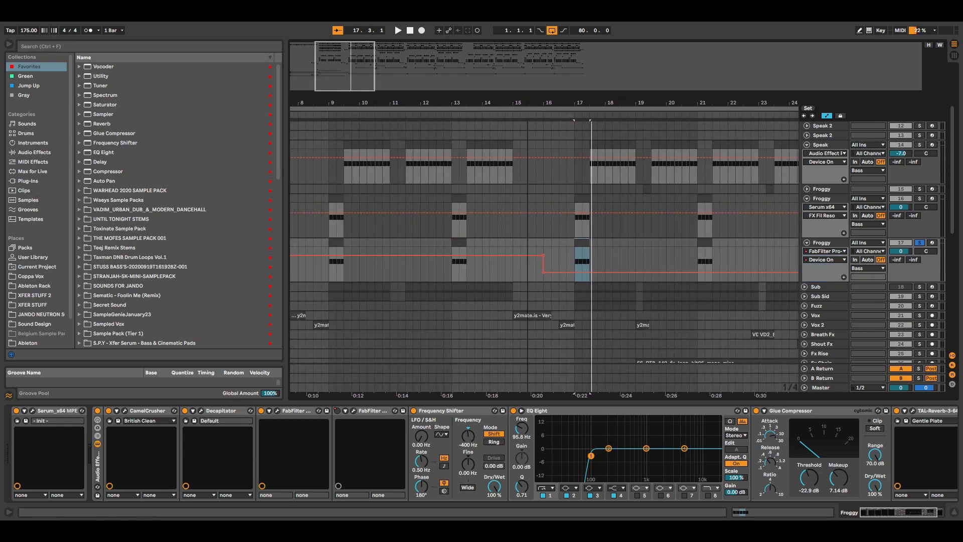
{"action": "key", "text": "a"}
{"action": "key", "text": "plus"}
{"action": "key", "text": "plus"}
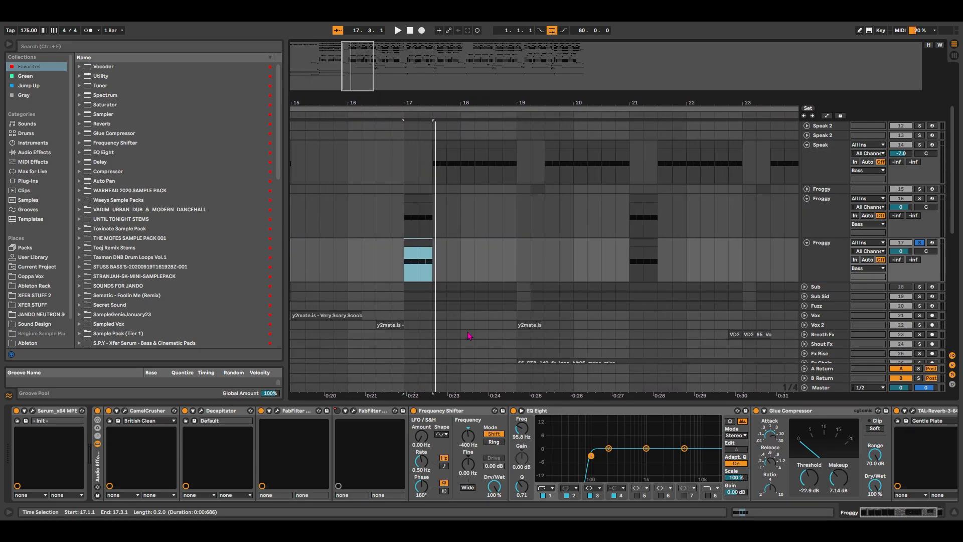
Step: Reset the Frequency Shifter's coarse frequency to 0 Hz, audition the clip without the shift, and undo the reset
{"action": "left_click", "coordinate": [440, 405]}
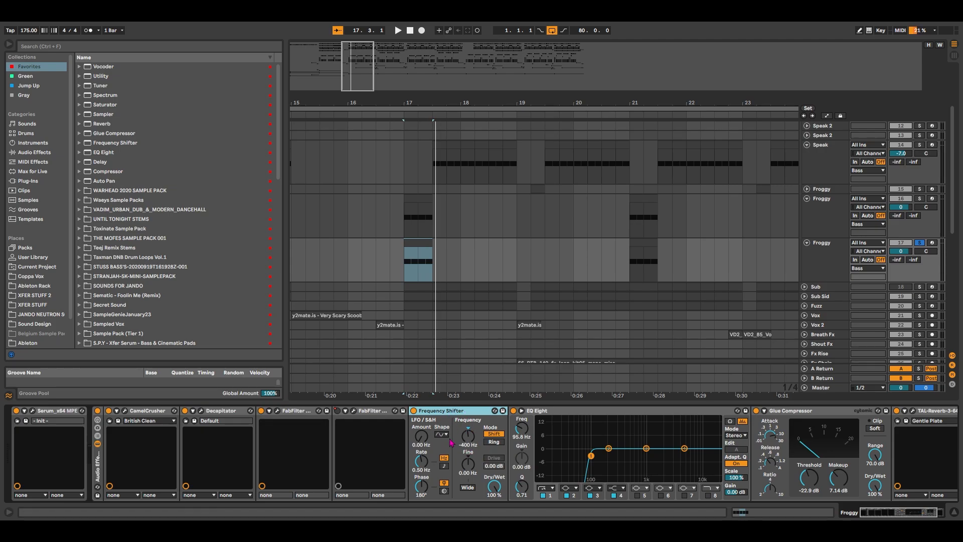
{"action": "left_click", "coordinate": [467, 435]}
{"action": "key", "text": "Delete"}
{"action": "key", "text": "space"}
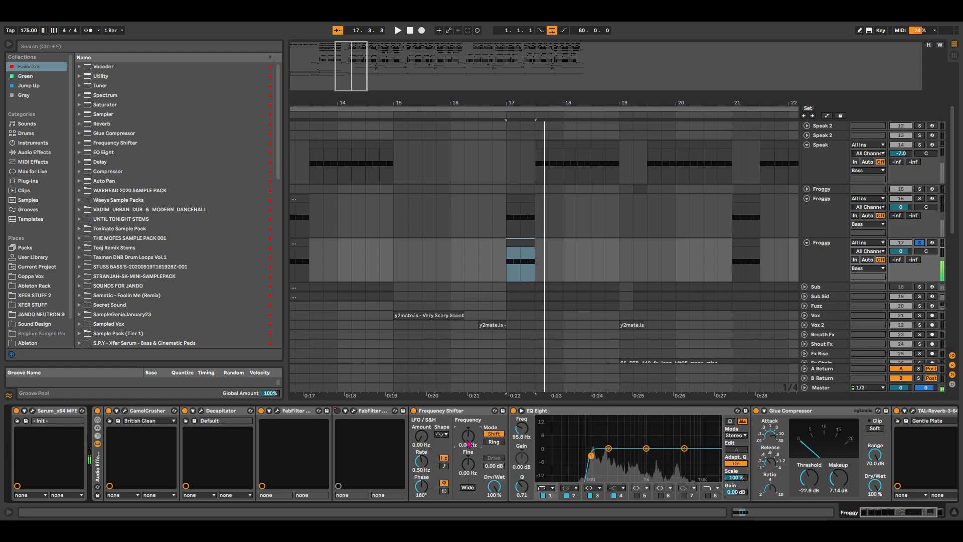
{"action": "key", "text": "ctrl+z"}
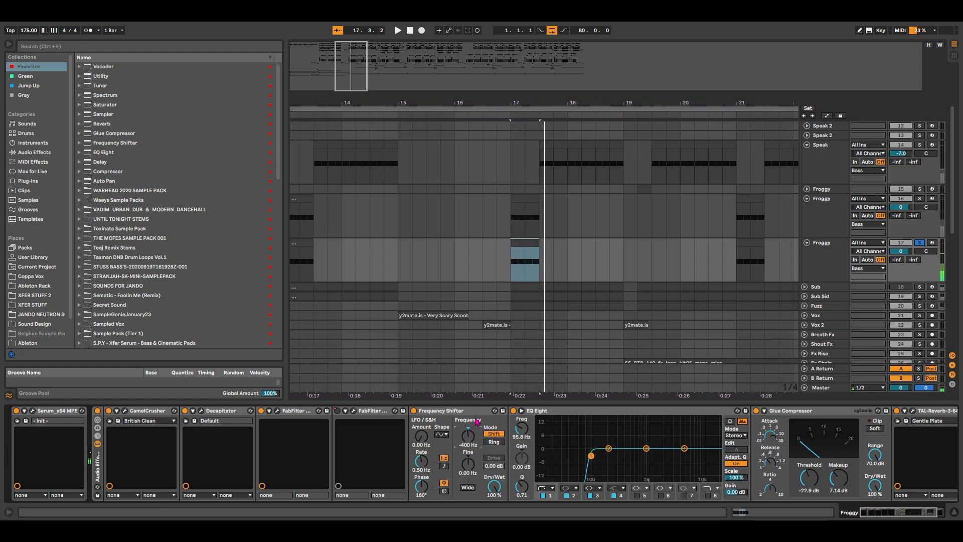
Step: Examine the EQ Eight, Glue Compressor and TAL-Reverb-3 settings at the end of the Froggy effect chain
{"action": "left_click", "coordinate": [919, 513]}
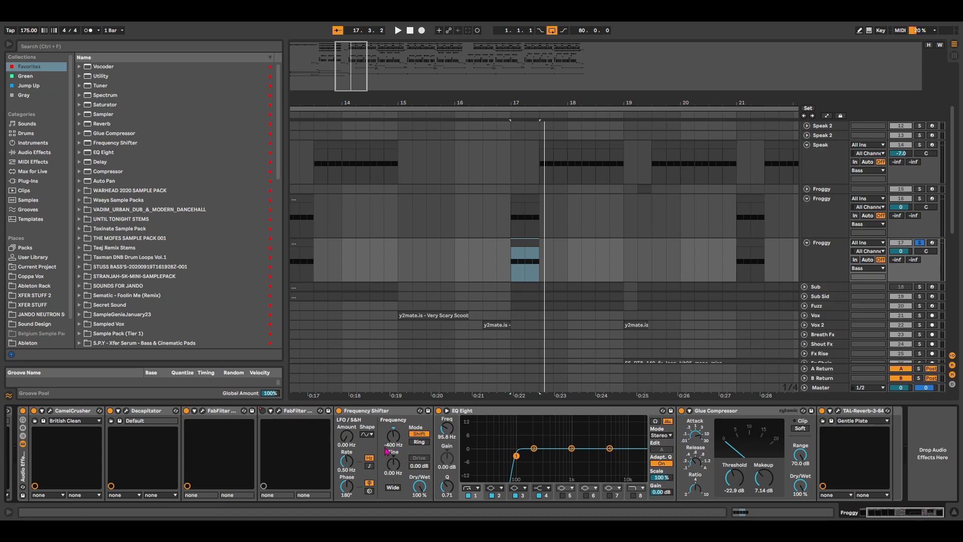
{"action": "left_click", "coordinate": [501, 426]}
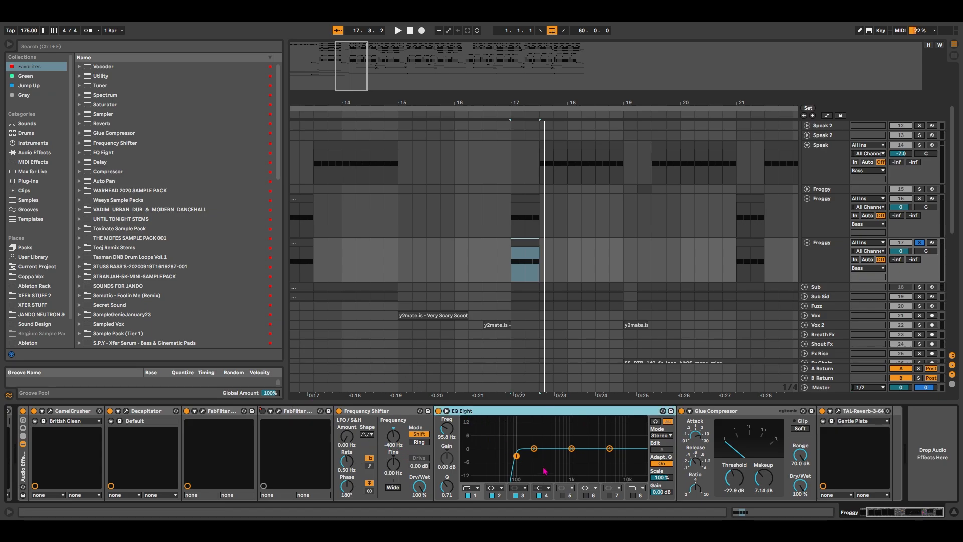
{"action": "left_click", "coordinate": [739, 420]}
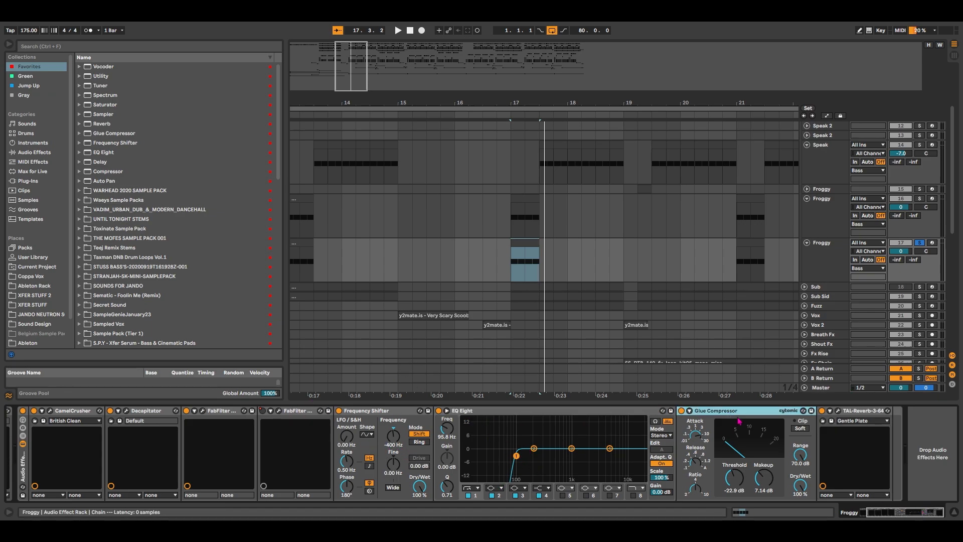
{"action": "left_click", "coordinate": [839, 412]}
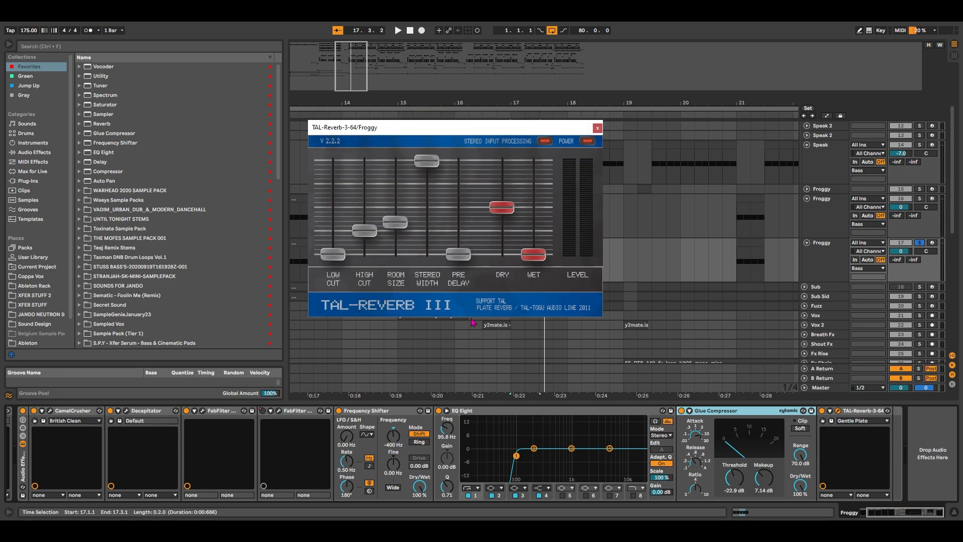
{"action": "left_click", "coordinate": [599, 126]}
Step: Recheck the second FabFilter Pro-R's Device On automation and switch off TAL-Reverb-3 on the soloed Froggy track
{"action": "key", "text": "a"}
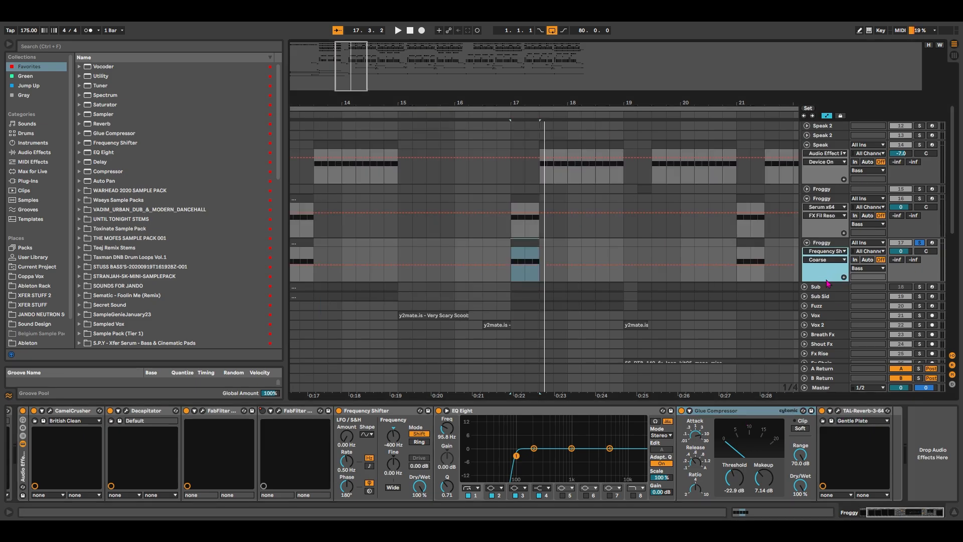
{"action": "left_click", "coordinate": [825, 251]}
{"action": "left_click", "coordinate": [838, 304]}
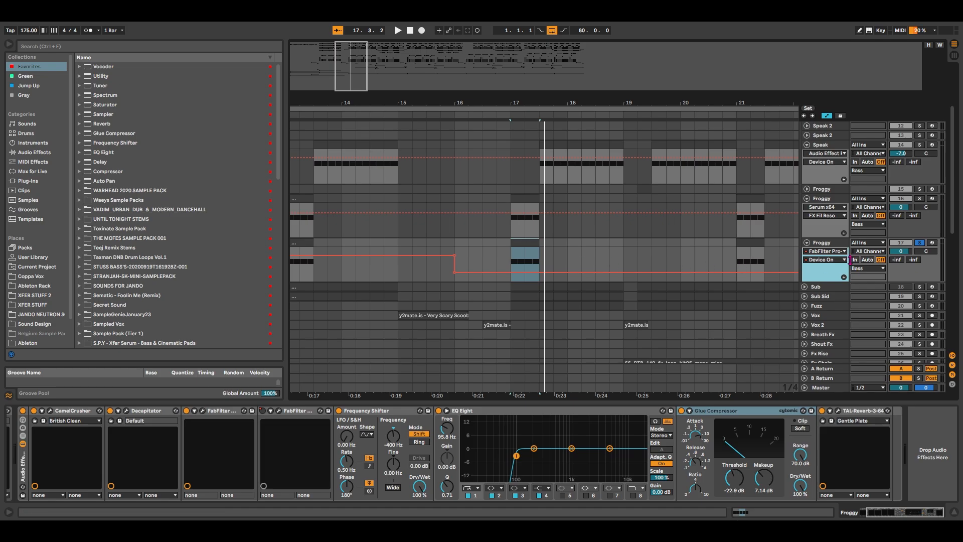
{"action": "left_click", "coordinate": [822, 259]}
{"action": "key", "text": "a"}
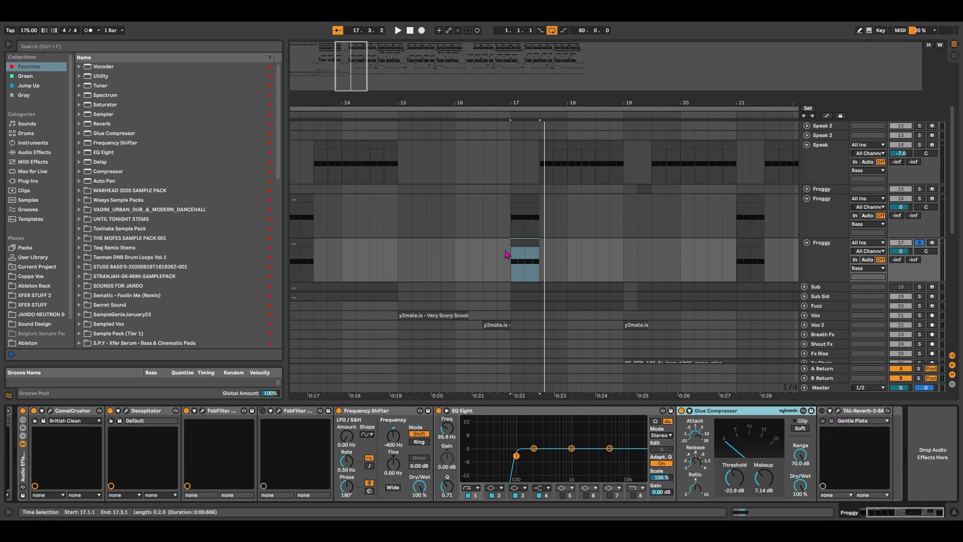
Step: Select the duplicated Froggy track's clip at bar 17
{"action": "left_click", "coordinate": [534, 275]}
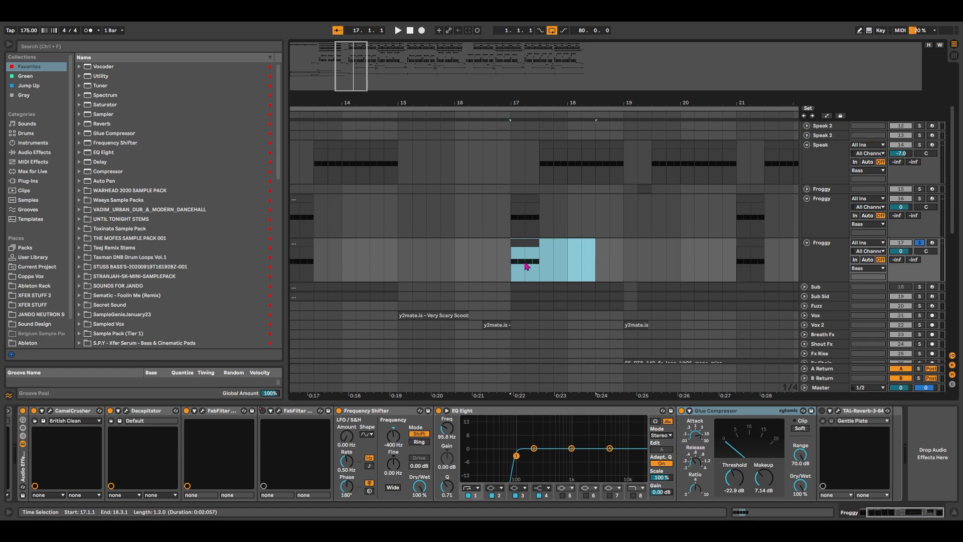
{"action": "left_click", "coordinate": [525, 266]}
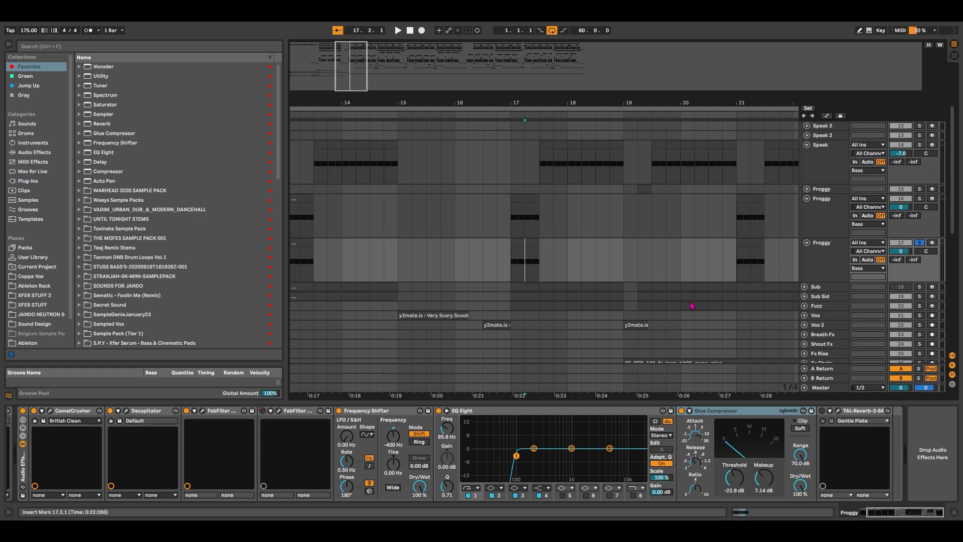
{"action": "mouse_move", "coordinate": [354, 73]}
{"action": "left_mouse_down"}
{"action": "mouse_move", "coordinate": [354, 49]}
{"action": "mouse_move", "coordinate": [355, 76]}
{"action": "left_mouse_up"}
{"action": "left_click", "coordinate": [520, 258]}
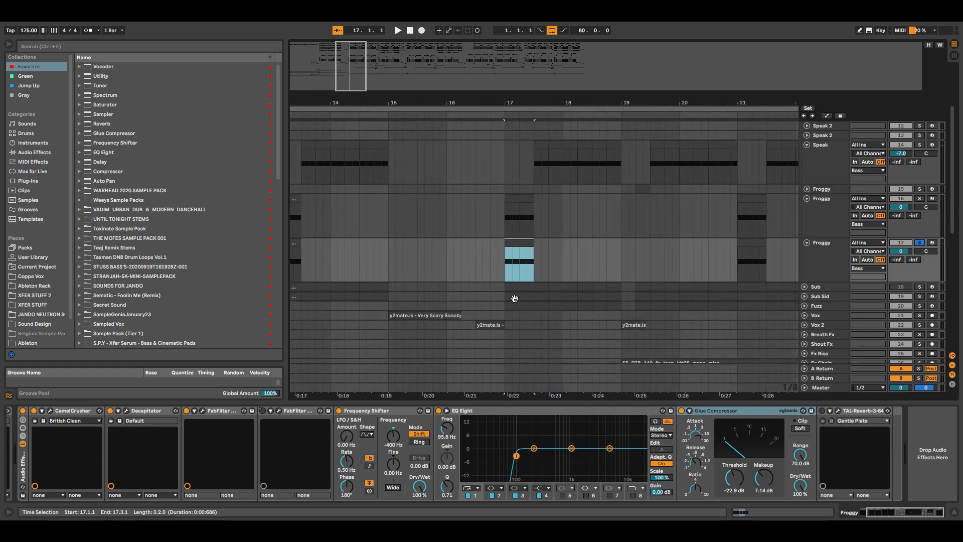
Step: Review the finished Froggy patch's oscillators, filter and LFO in Serum and play the clip from bar 17
{"action": "left_click_drag", "start_coordinate": [892, 513], "coordinate": [875, 513]}
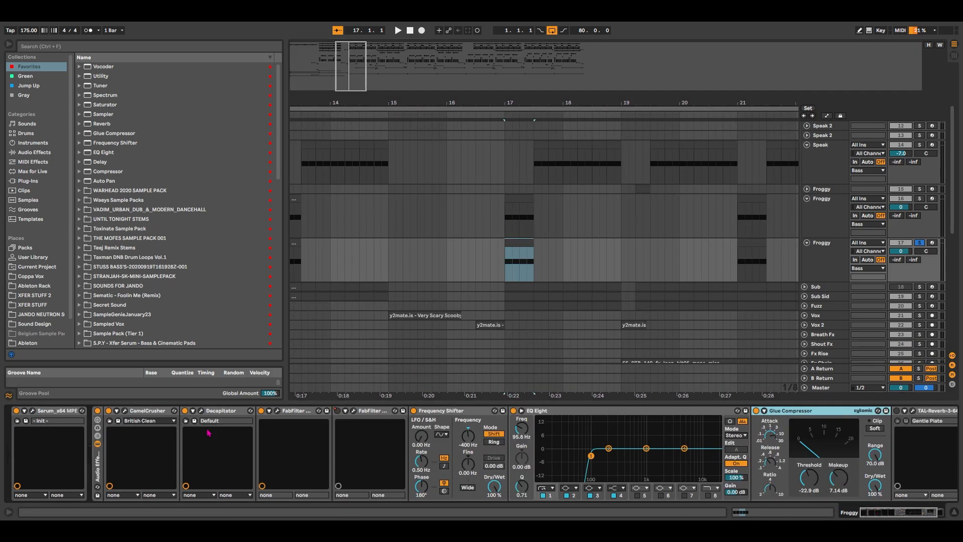
{"action": "left_click", "coordinate": [32, 411]}
{"action": "left_click_drag", "start_coordinate": [549, 73], "coordinate": [495, 50]}
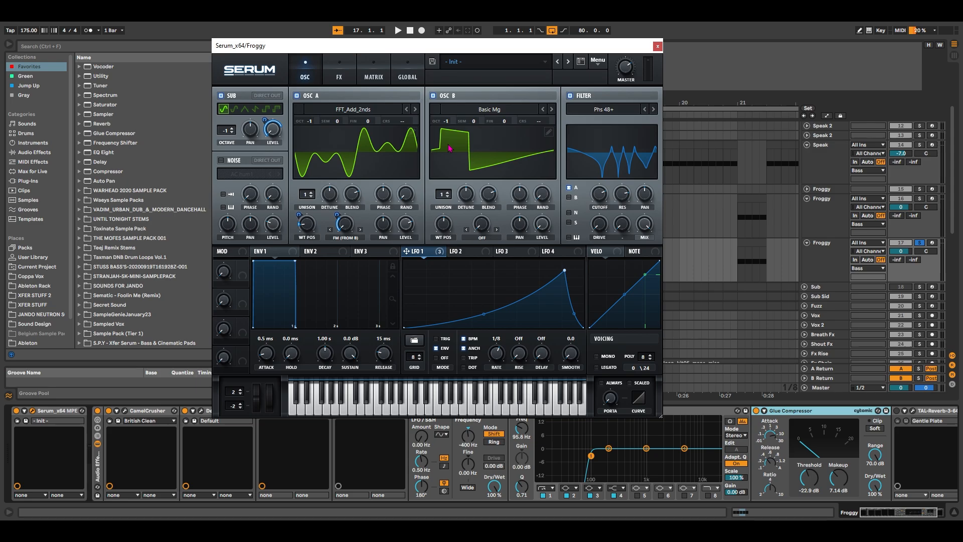
{"action": "left_click", "coordinate": [657, 45]}
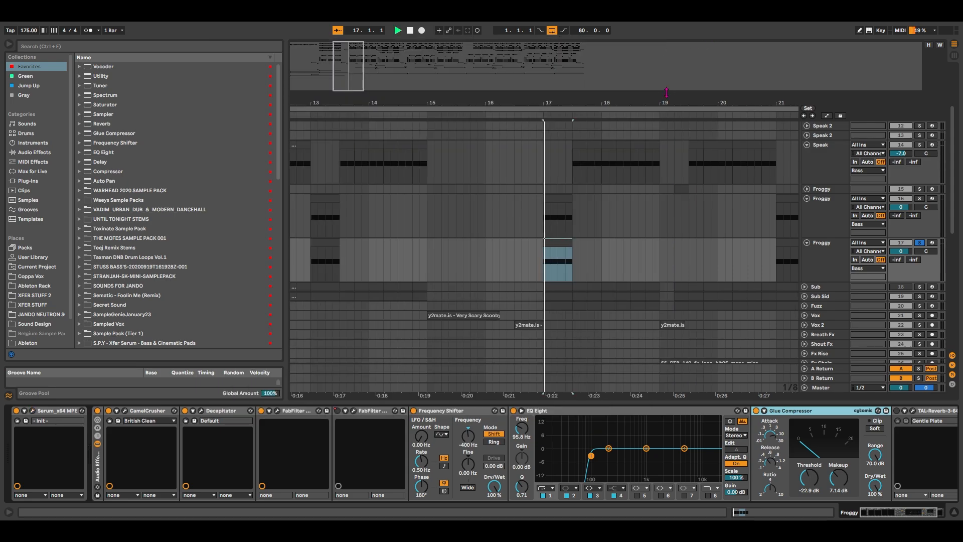
{"action": "key", "text": "space"}
{"action": "key", "text": "space"}
Step: Unsolo the Froggy track and audition the Speak track in solo from 17.3.1
{"action": "key", "text": "s"}
{"action": "left_click", "coordinate": [534, 171]}
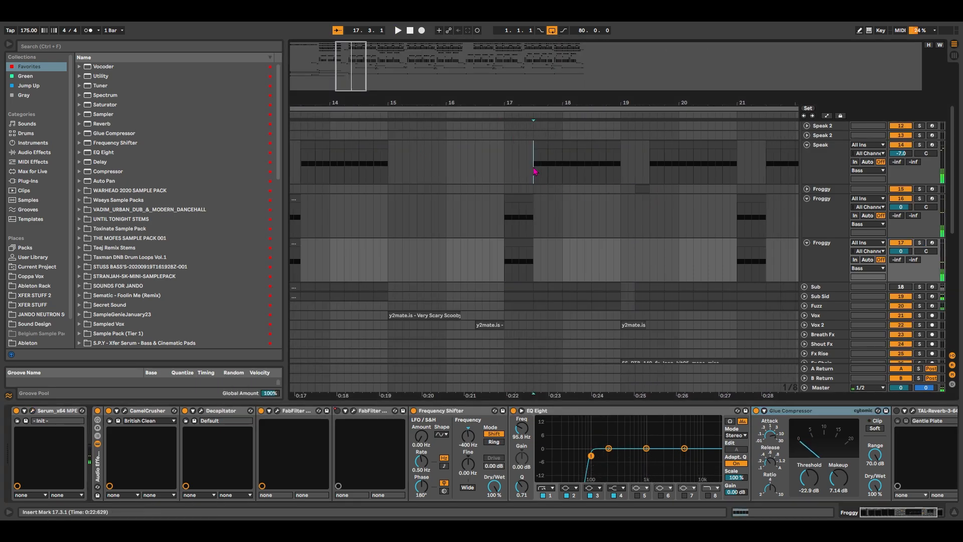
{"action": "key", "text": "s"}
{"action": "key", "text": "space"}
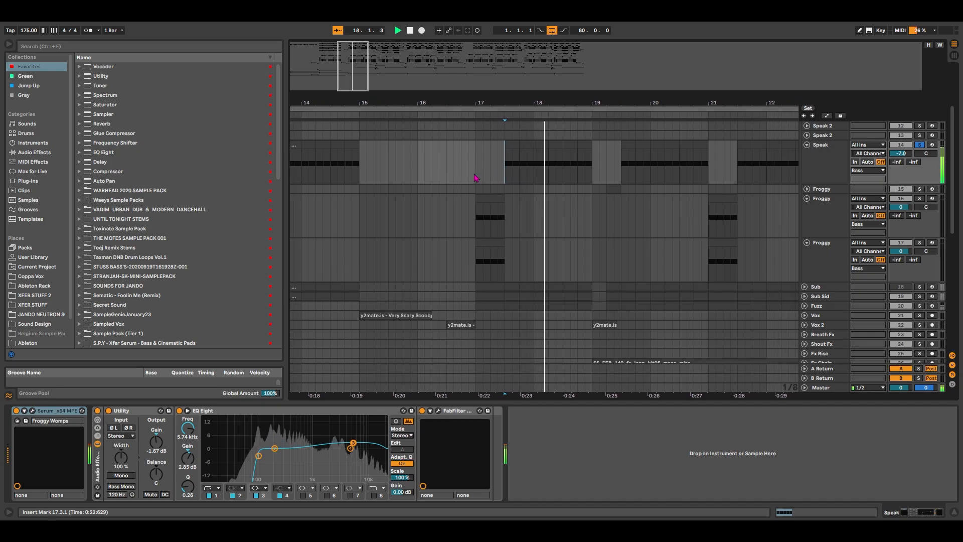
{"action": "key", "text": "space"}
{"action": "key", "text": "s"}
Step: Duplicate the Speak track and load the Basic Shapes wavetable into oscillator A of its new Serum patch
{"action": "left_click", "coordinate": [823, 165]}
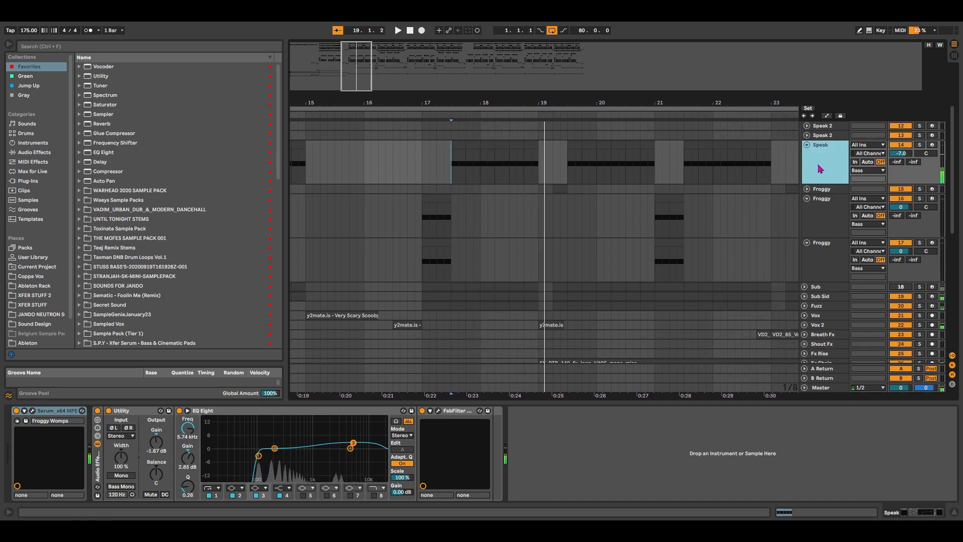
{"action": "key", "text": "ctrl+d"}
{"action": "left_click", "coordinate": [402, 142]}
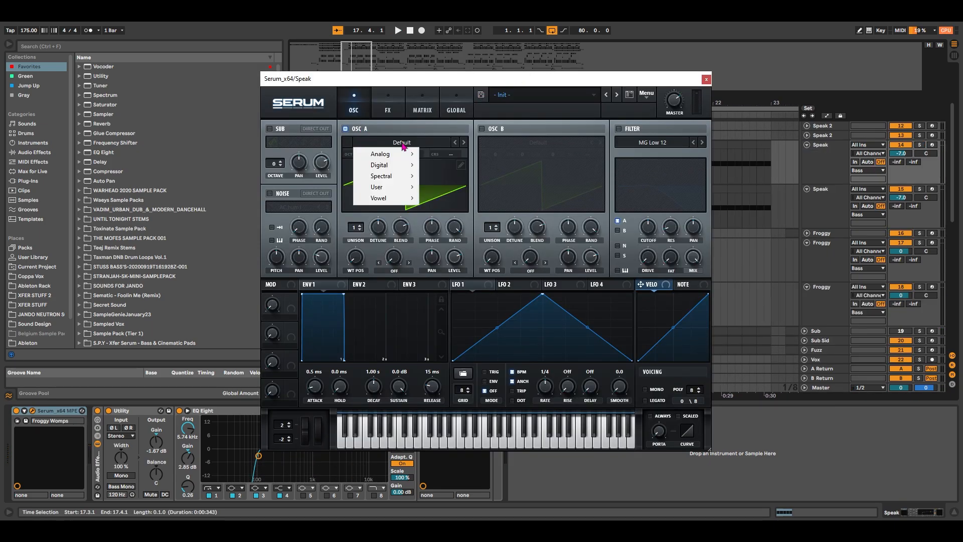
{"action": "mouse_move", "coordinate": [400, 159]}
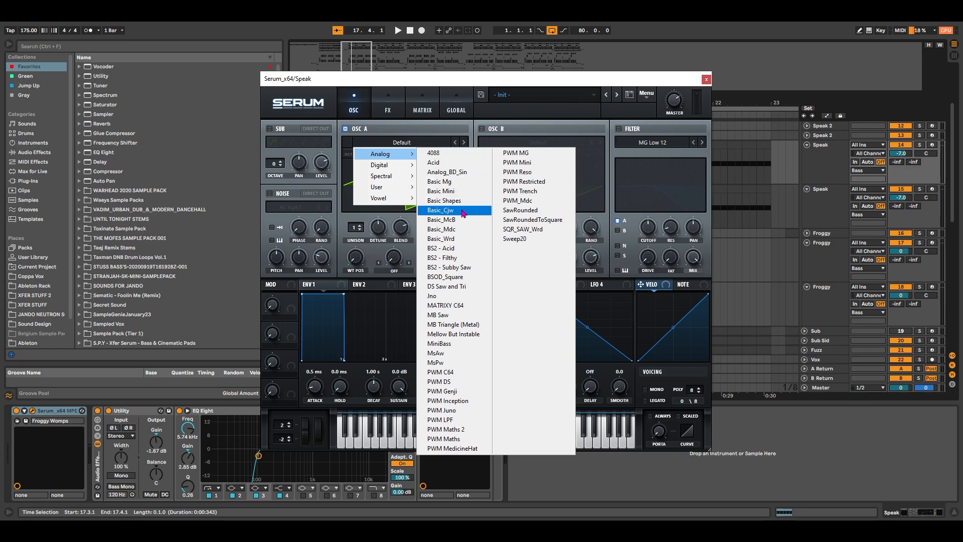
{"action": "left_click", "coordinate": [443, 201]}
Step: Move oscillator A's wavetable position to the square wave, set its octave to -2, and enable AC hum1 noise at about 15% level
{"action": "left_click_drag", "start_coordinate": [360, 271], "coordinate": [369, 213]}
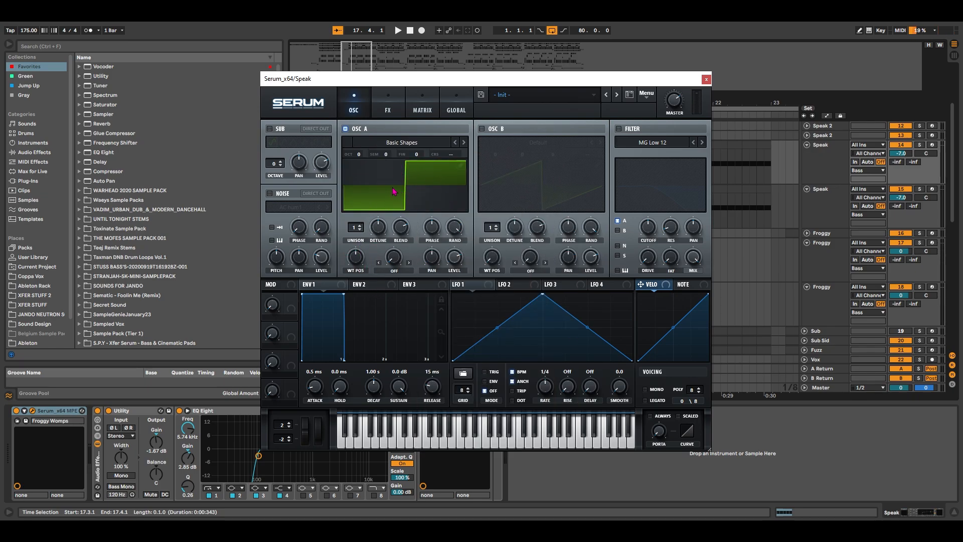
{"action": "left_click_drag", "start_coordinate": [359, 155], "coordinate": [358, 183]}
{"action": "left_click", "coordinate": [269, 194]}
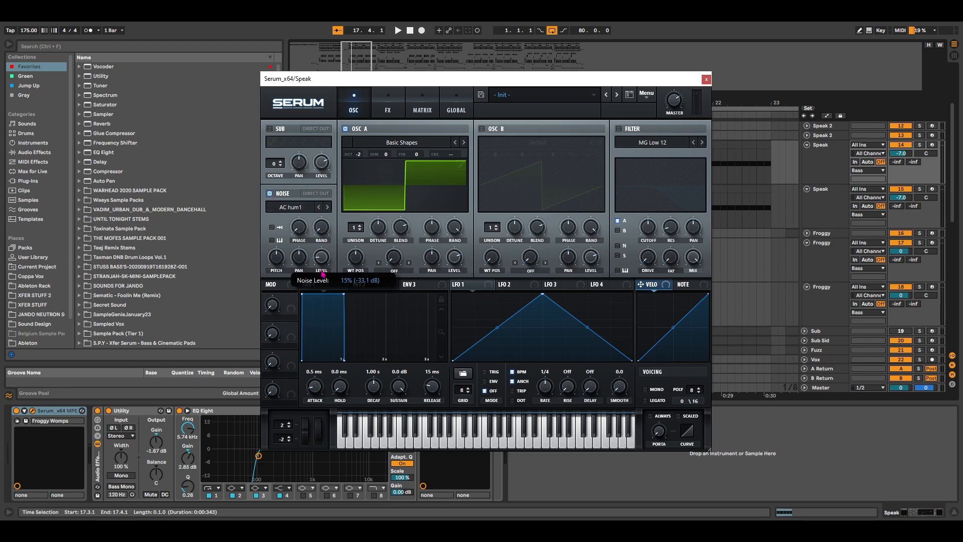
Step: Shape LFO 1 into a quick rise followed by a long curved decay, and set its mode to Trig
{"action": "left_click", "coordinate": [475, 285]}
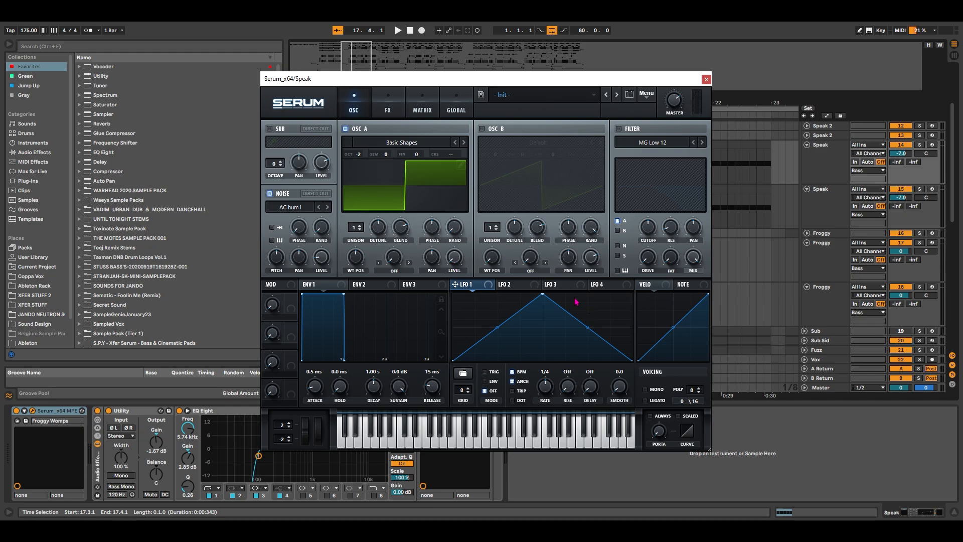
{"action": "left_click_drag", "start_coordinate": [545, 297], "coordinate": [465, 293]}
{"action": "left_click_drag", "start_coordinate": [459, 328], "coordinate": [459, 340]}
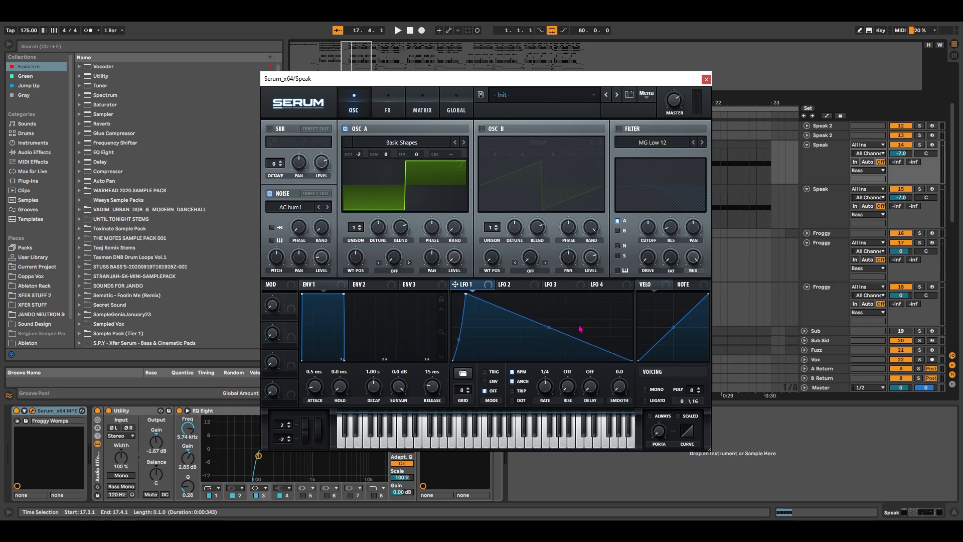
{"action": "left_click_drag", "start_coordinate": [549, 327], "coordinate": [547, 337]}
{"action": "left_click", "coordinate": [485, 372]}
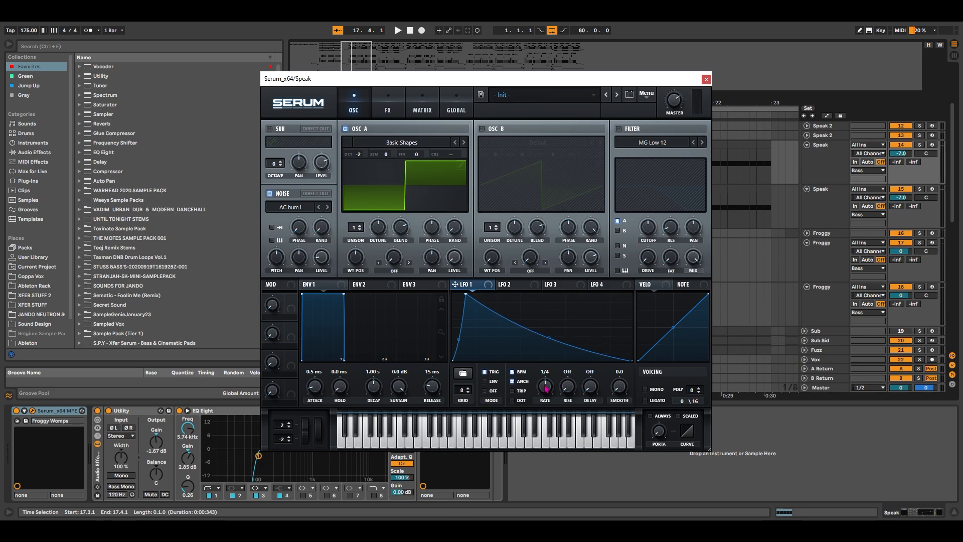
Step: Modulate oscillator A's level with LFO 1 and audition the duplicated Speak track in solo
{"action": "left_click_drag", "start_coordinate": [478, 292], "coordinate": [455, 256]}
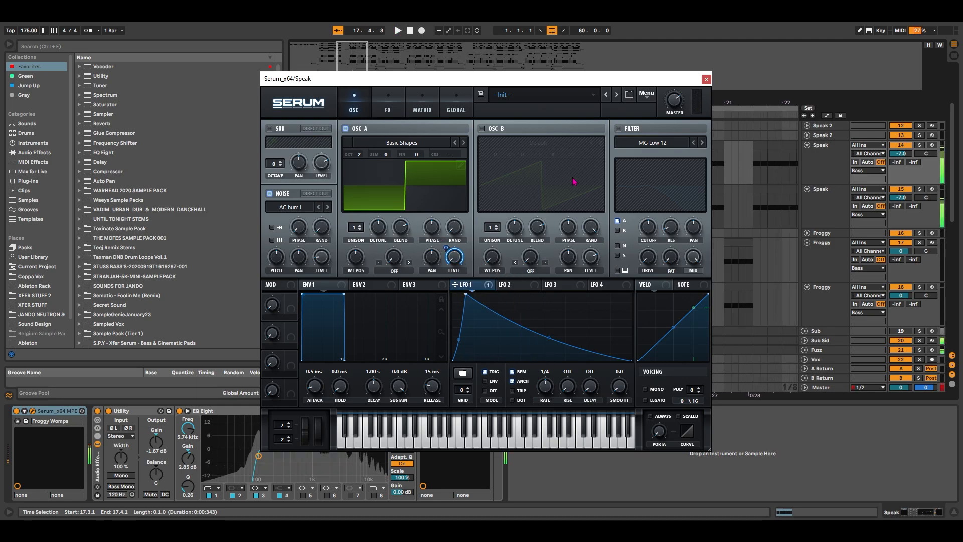
{"action": "left_click", "coordinate": [920, 144]}
{"action": "left_click", "coordinate": [919, 189]}
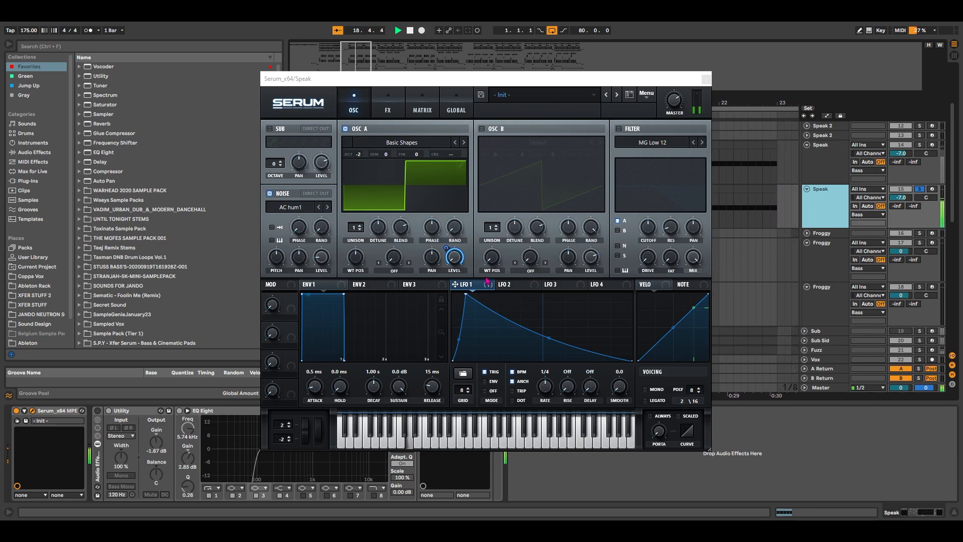
{"action": "key", "text": "space"}
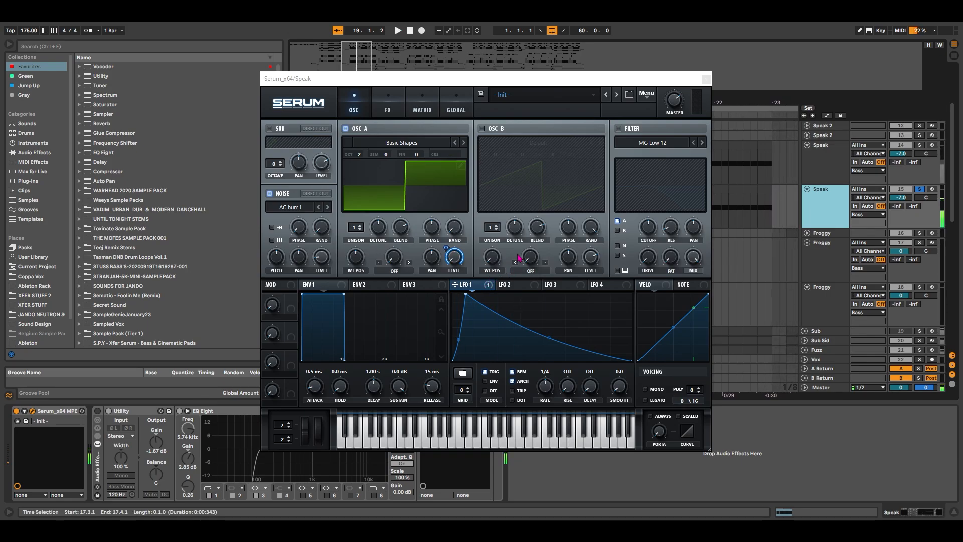
Step: Enable the MG Low 12 filter, lower its cutoff to about 63 Hz, and adjust LFO 1's modulation amount on it
{"action": "left_click", "coordinate": [619, 129]}
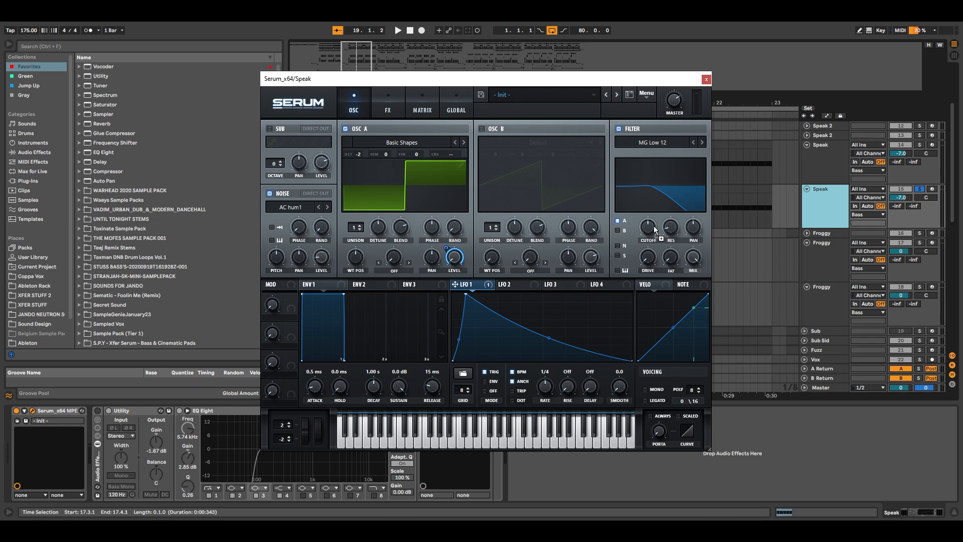
{"action": "left_click_drag", "start_coordinate": [649, 233], "coordinate": [643, 254]}
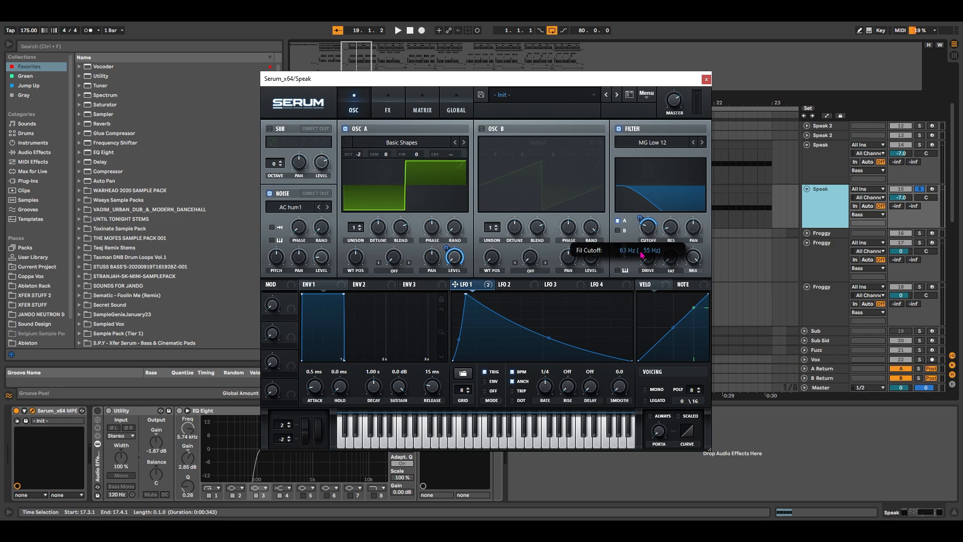
{"action": "left_click_drag", "start_coordinate": [638, 219], "coordinate": [638, 240]}
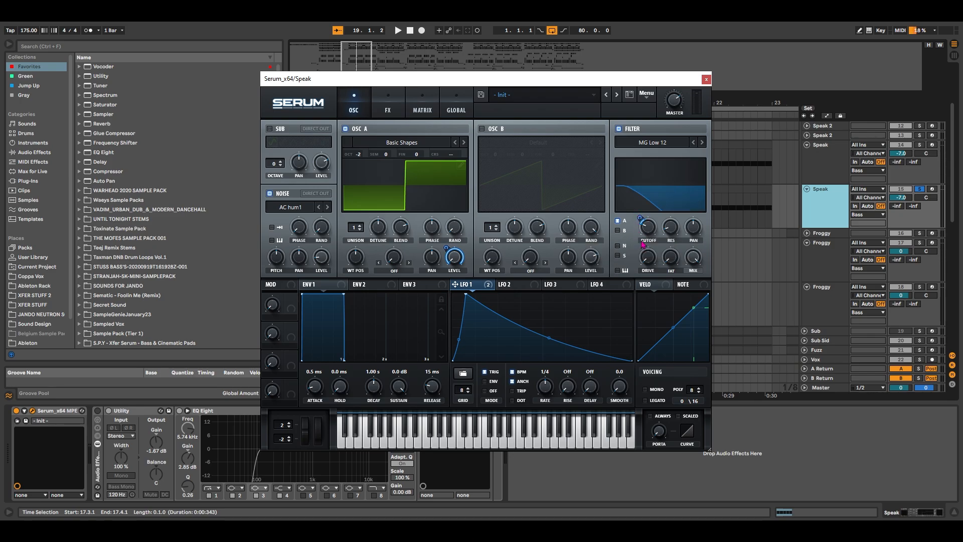
Step: Raise the filter's resonance to about 49%, increase its drive, enable key tracking, and audition the sound
{"action": "left_click_drag", "start_coordinate": [677, 209], "coordinate": [679, 205]}
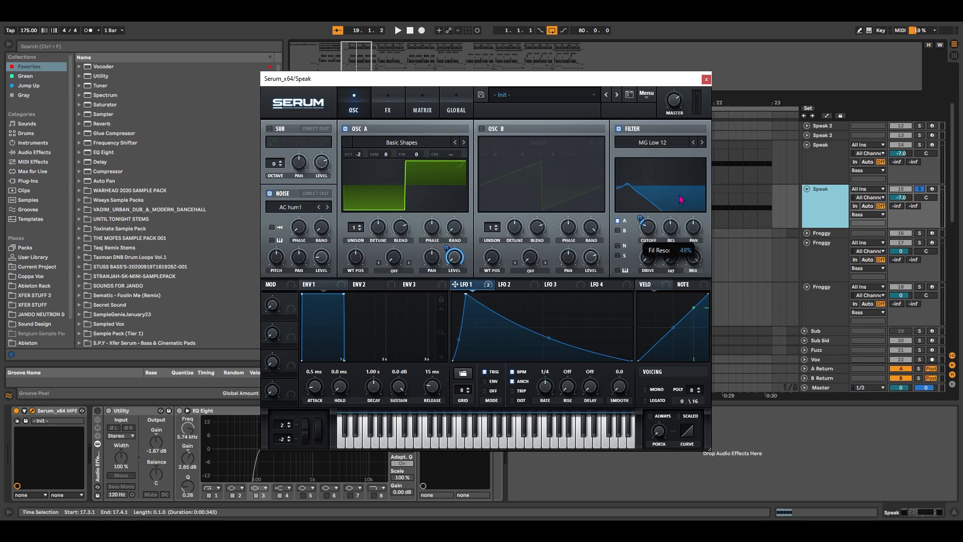
{"action": "left_click_drag", "start_coordinate": [648, 265], "coordinate": [654, 245]}
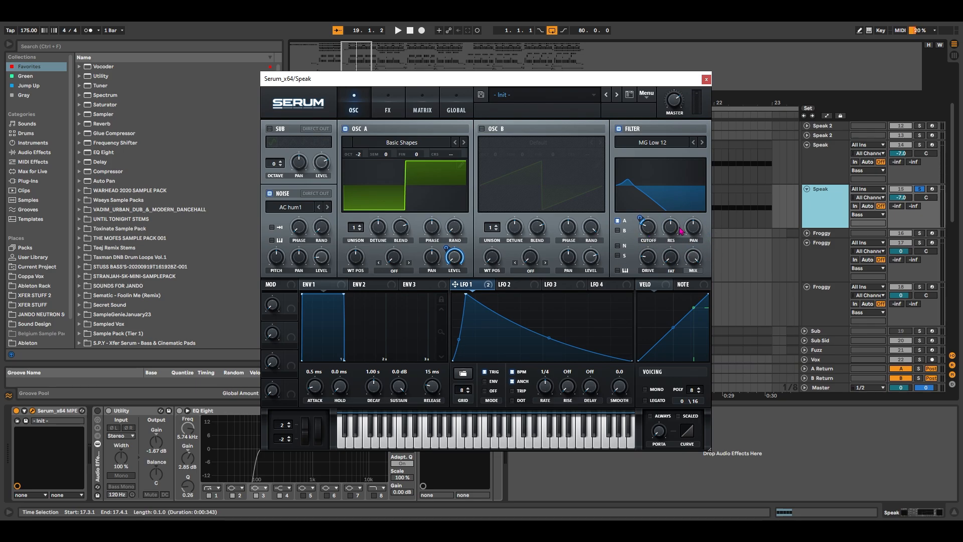
{"action": "left_click", "coordinate": [618, 271]}
{"action": "key", "text": "space"}
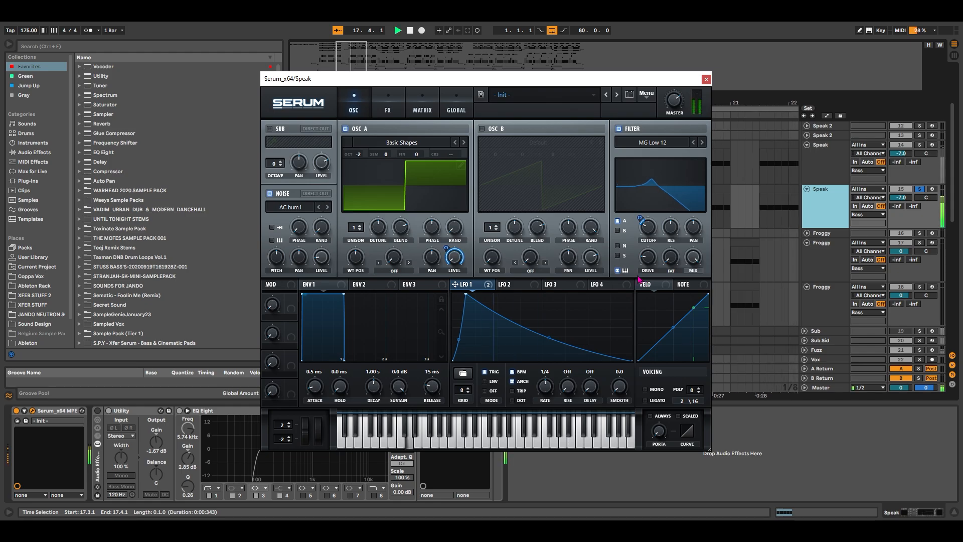
{"action": "key", "text": "space"}
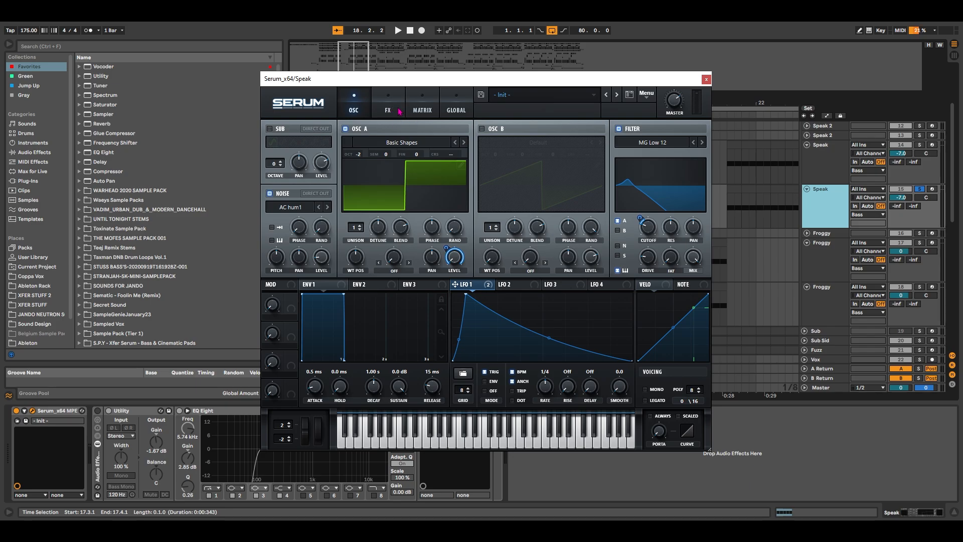
Step: Build Serum's effects chain with Distortion, Filter, EQ and Compressor enabled in that order
{"action": "left_click", "coordinate": [388, 109]}
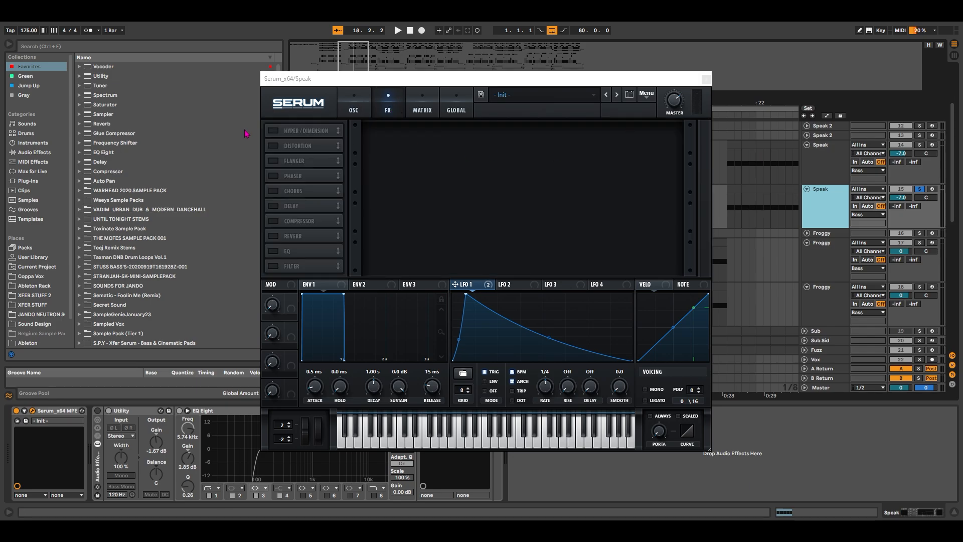
{"action": "left_click", "coordinate": [274, 146]}
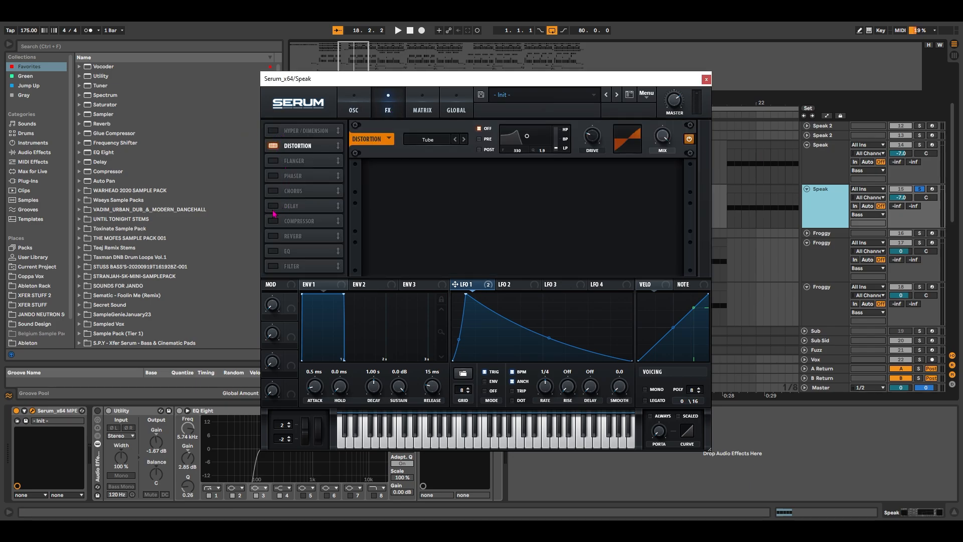
{"action": "left_click", "coordinate": [273, 266]}
{"action": "left_click_drag", "start_coordinate": [293, 265], "coordinate": [309, 154]}
{"action": "left_click_drag", "start_coordinate": [314, 165], "coordinate": [313, 164]}
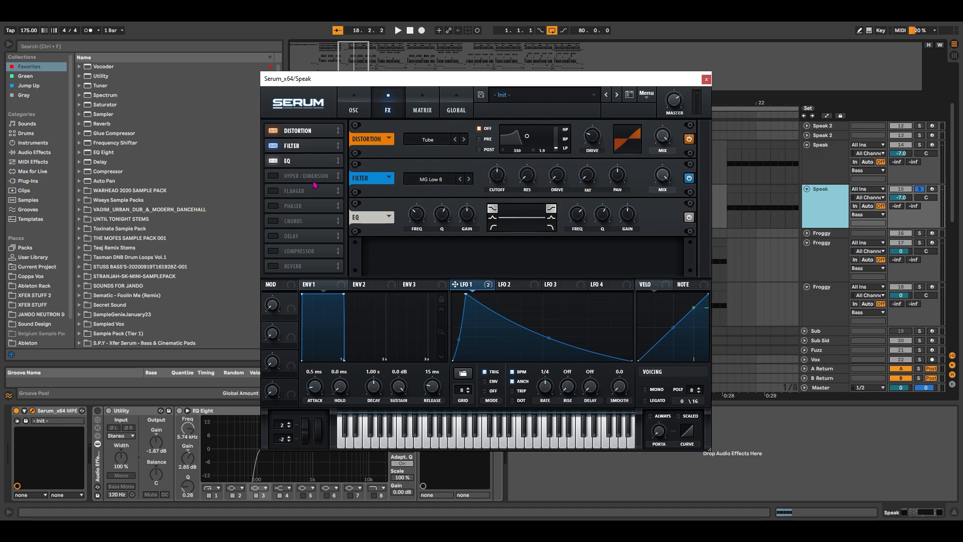
{"action": "left_click", "coordinate": [273, 250]}
{"action": "left_click_drag", "start_coordinate": [301, 251], "coordinate": [307, 175]}
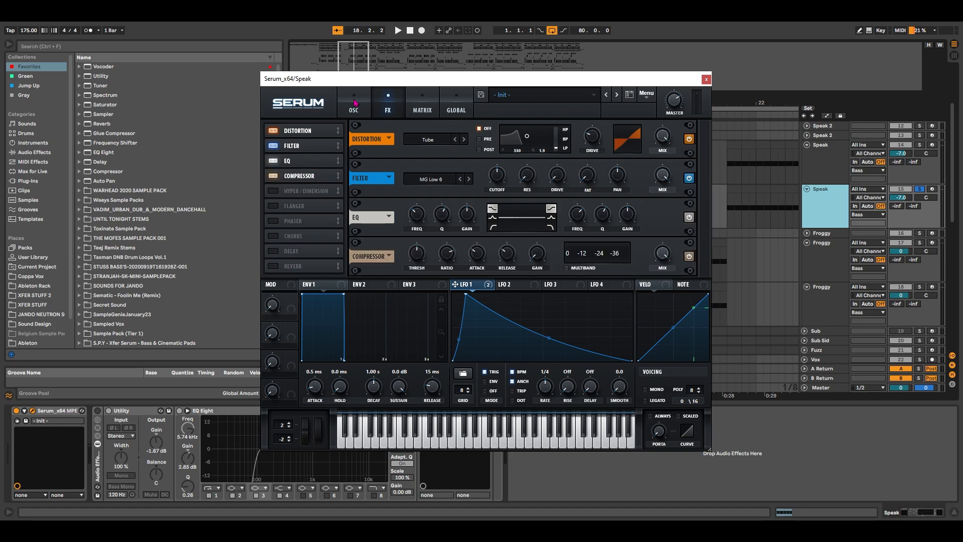
Step: Set the distortion type to Downsample and the MG Low 6 effect filter's drive to about 19%, and audition the result
{"action": "left_click", "coordinate": [424, 143]}
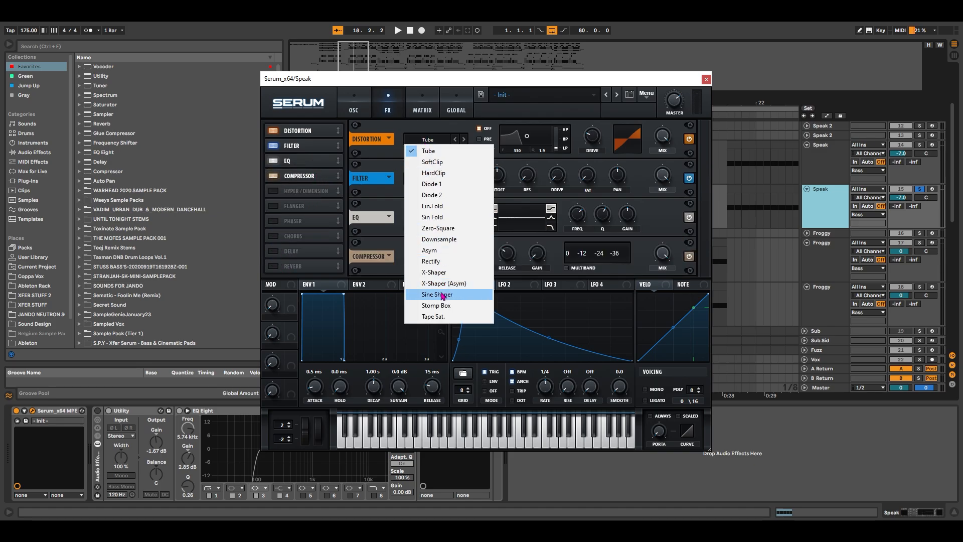
{"action": "left_click", "coordinate": [446, 243]}
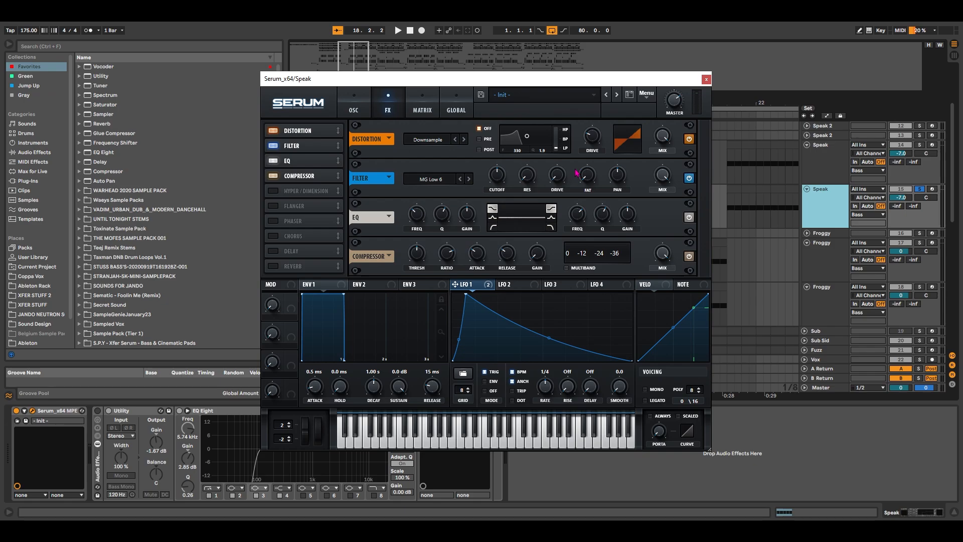
{"action": "mouse_move", "coordinate": [596, 135]}
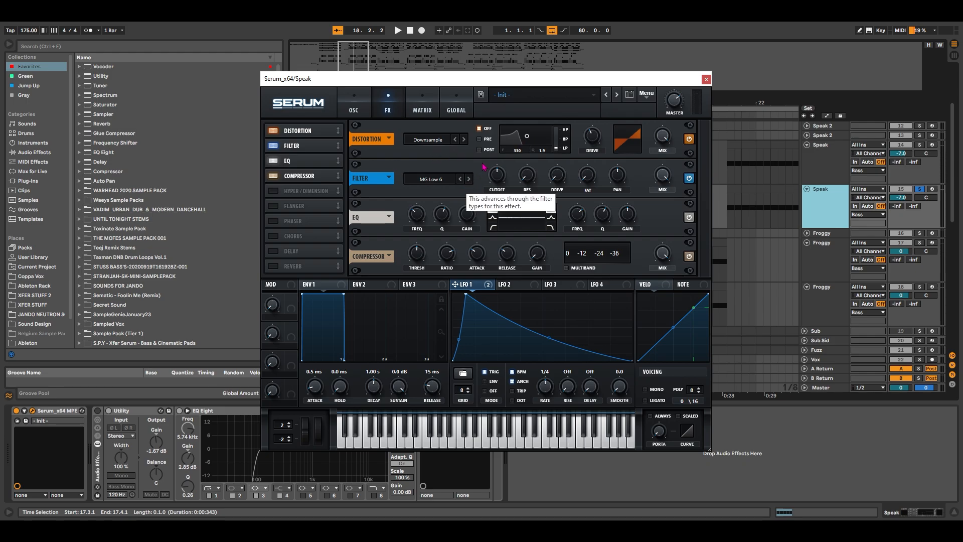
{"action": "mouse_move", "coordinate": [500, 185]}
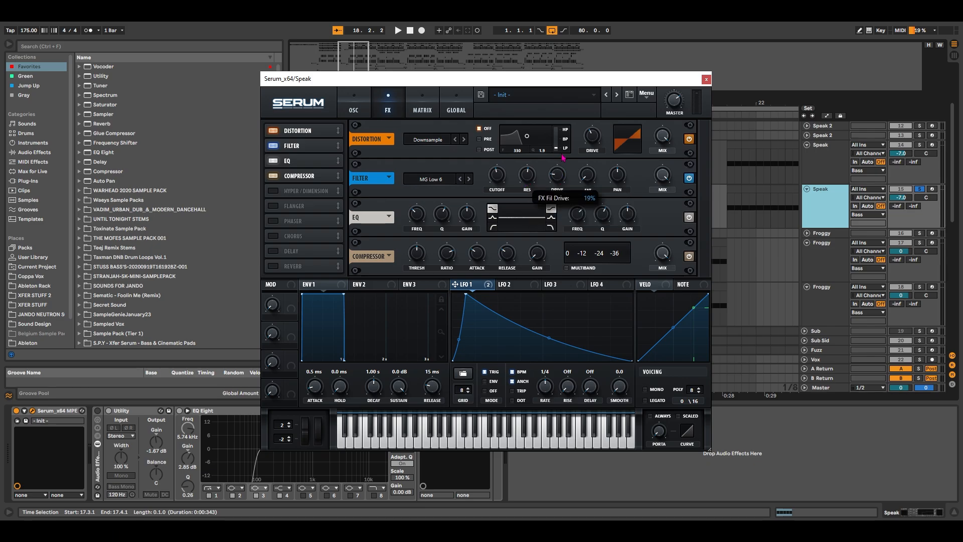
{"action": "key", "text": "space"}
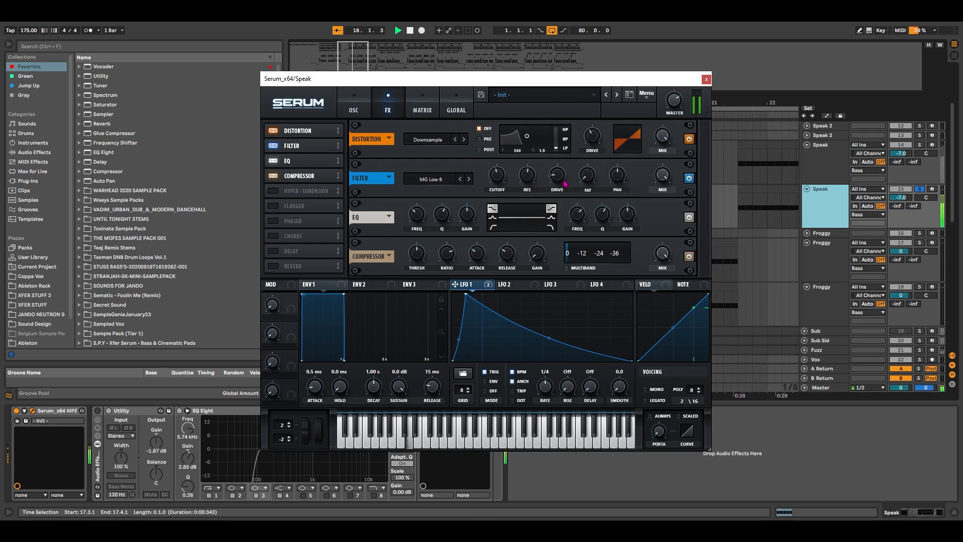
{"action": "key", "text": "space"}
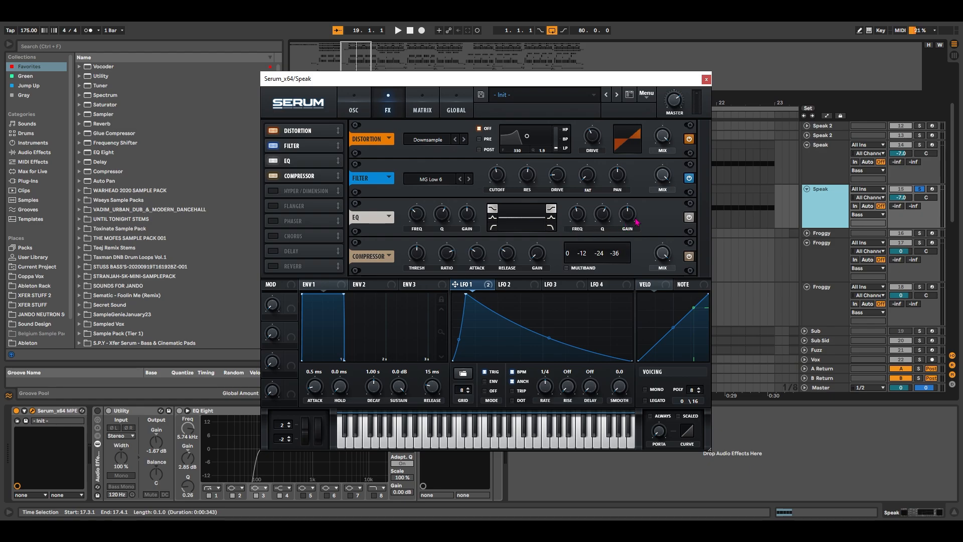
Step: Boost the gain of the EQ's high band, set its Q to about 74%, and audition the sound
{"action": "left_click_drag", "start_coordinate": [630, 217], "coordinate": [634, 196]}
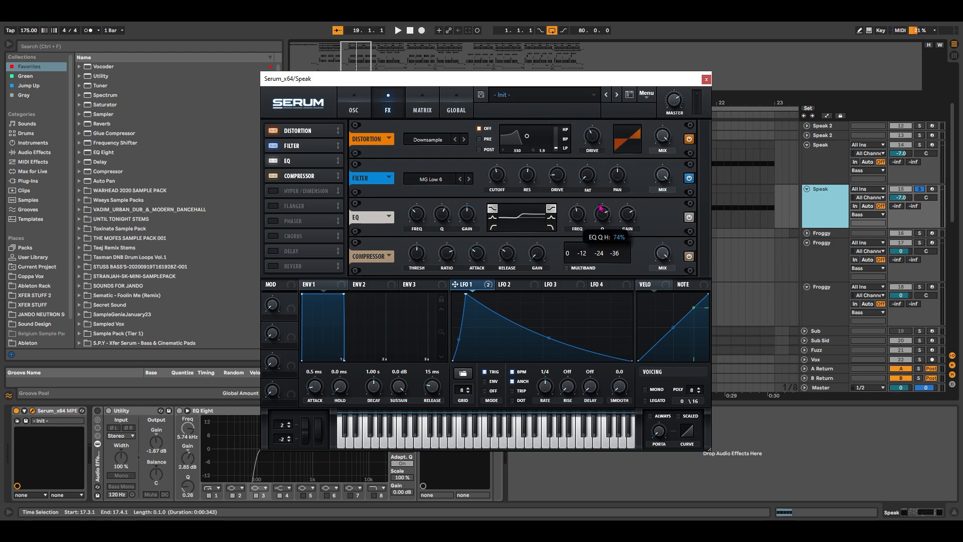
{"action": "key", "text": "space"}
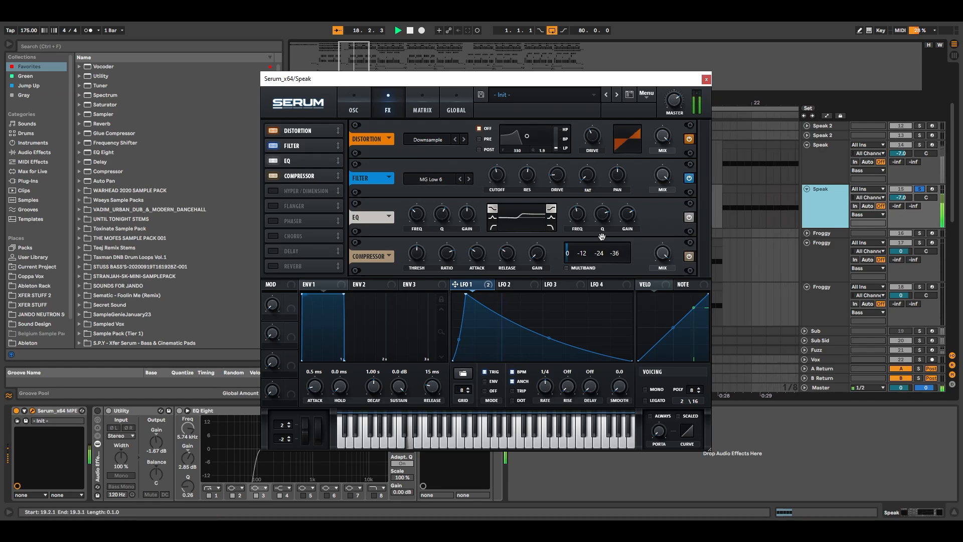
{"action": "key", "text": "space"}
Step: Switch the compressor to multiband, raise its gain with LFO 1 modulating it by 18, audition the sound, and close Serum
{"action": "left_click", "coordinate": [566, 269]}
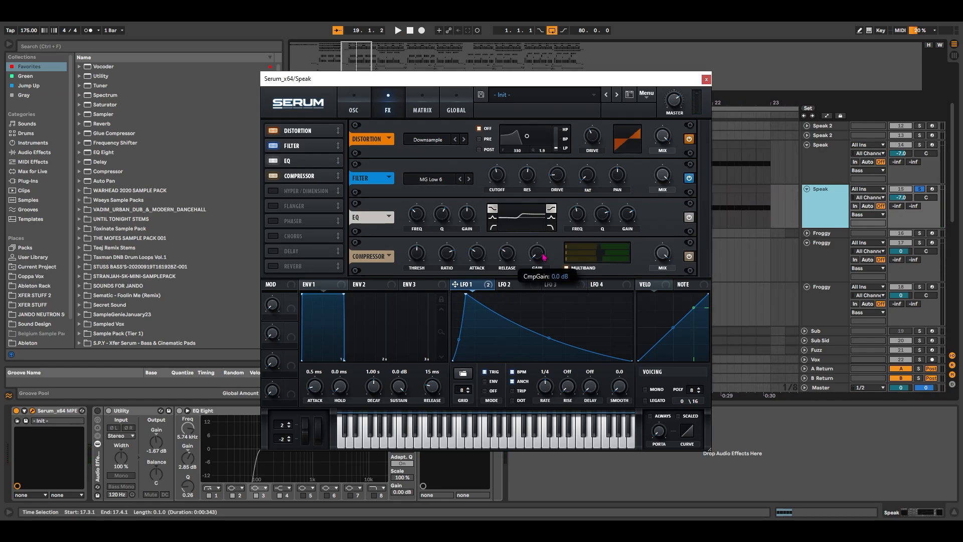
{"action": "left_click_drag", "start_coordinate": [545, 255], "coordinate": [547, 228]}
{"action": "left_click_drag", "start_coordinate": [471, 287], "coordinate": [527, 266]}
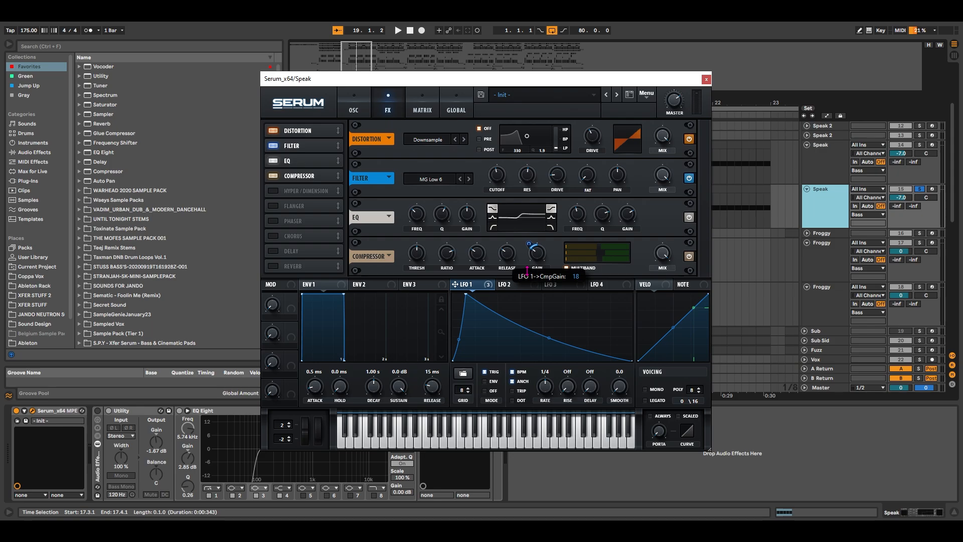
{"action": "key", "text": "space"}
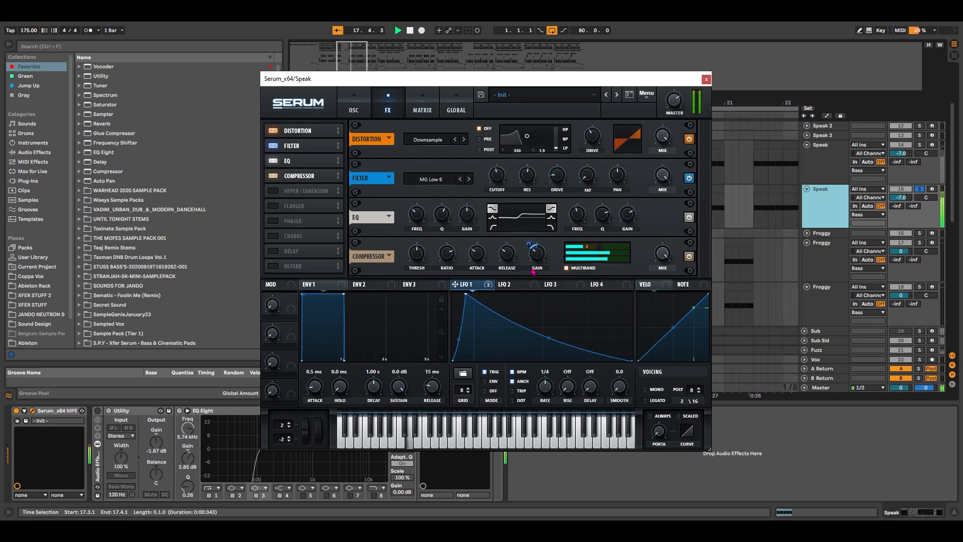
{"action": "key", "text": "space"}
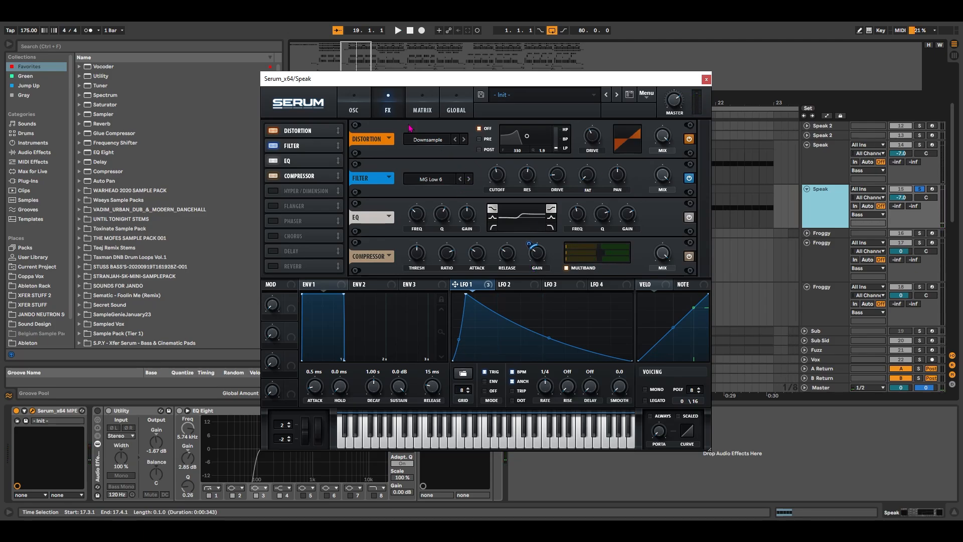
{"action": "left_click", "coordinate": [354, 103]}
{"action": "left_click", "coordinate": [706, 79]}
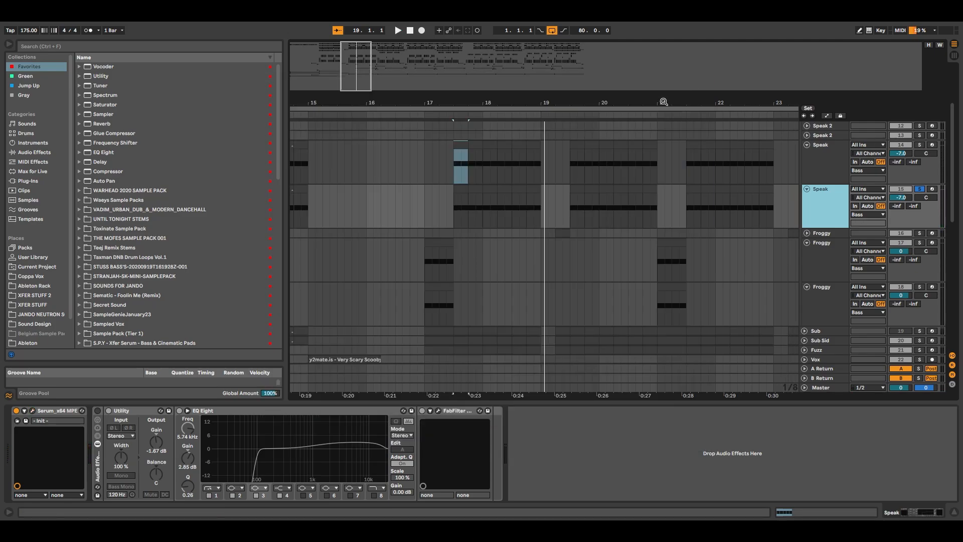
Step: Turn on the Audio Effect Rack containing Utility and EQ Eight on the duplicated Speak track and audition the bass
{"action": "left_click", "coordinate": [99, 419]}
{"action": "left_click", "coordinate": [128, 410]}
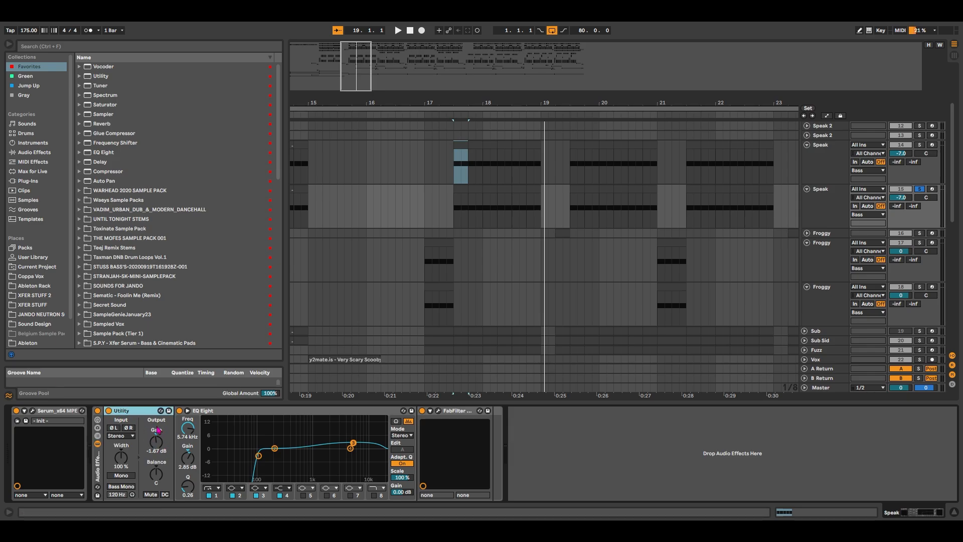
{"action": "key", "text": "Right"}
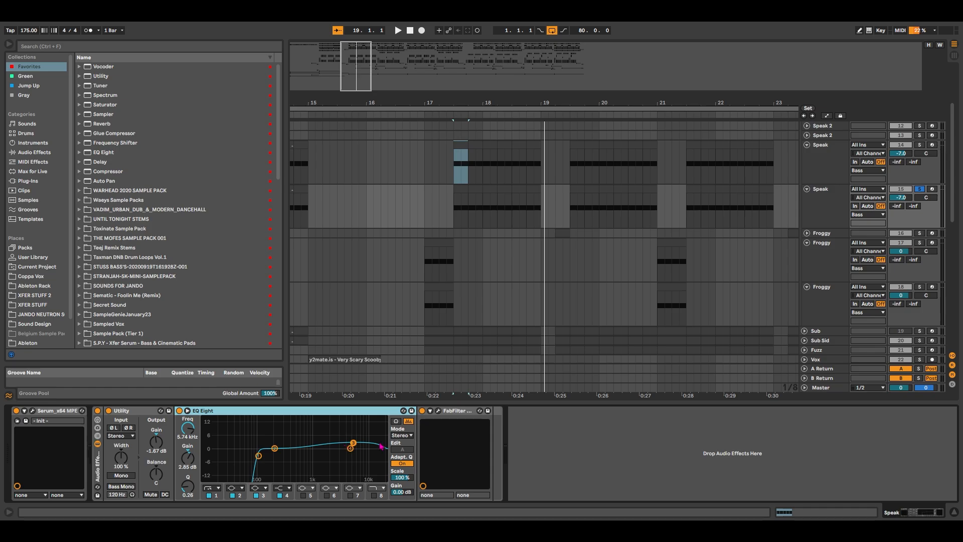
{"action": "key", "text": "space"}
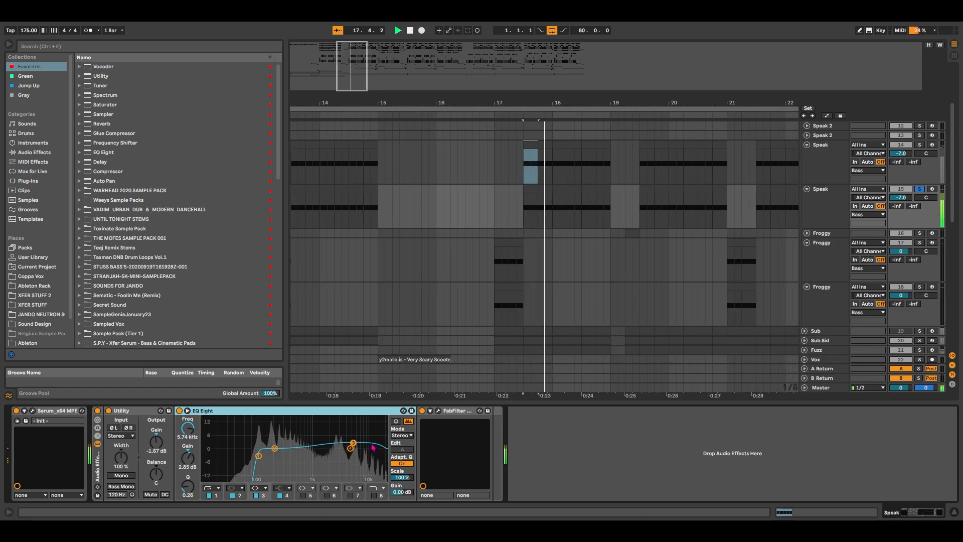
Step: Open the FabFilter Pro-R reverb on the duplicated Speak track, examine its decay and post EQ settings, and close it
{"action": "left_click", "coordinate": [438, 410]}
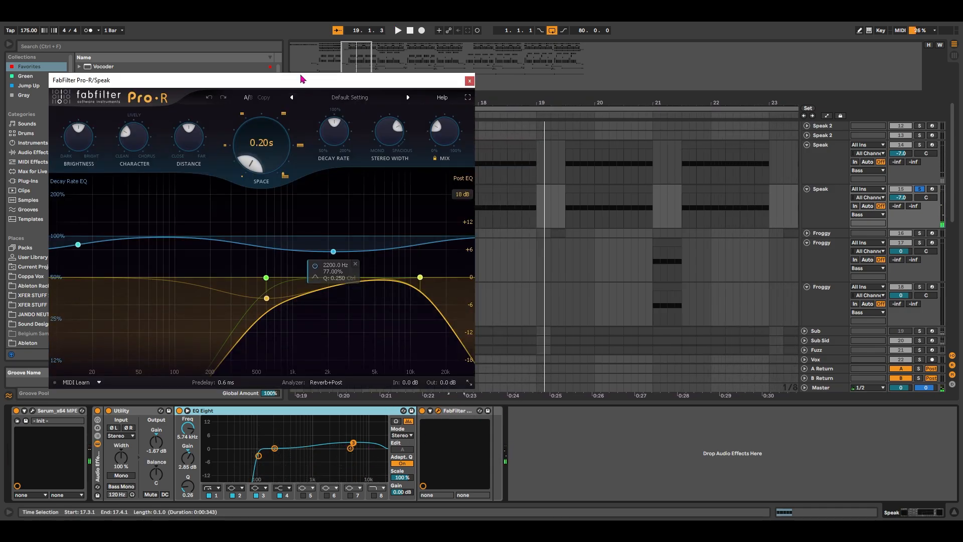
{"action": "key", "text": "space"}
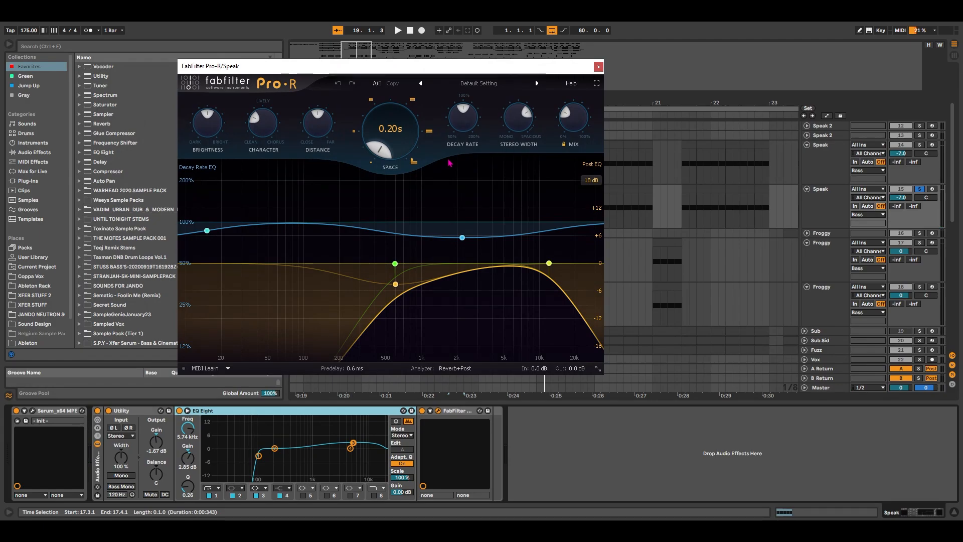
{"action": "left_click", "coordinate": [598, 66]}
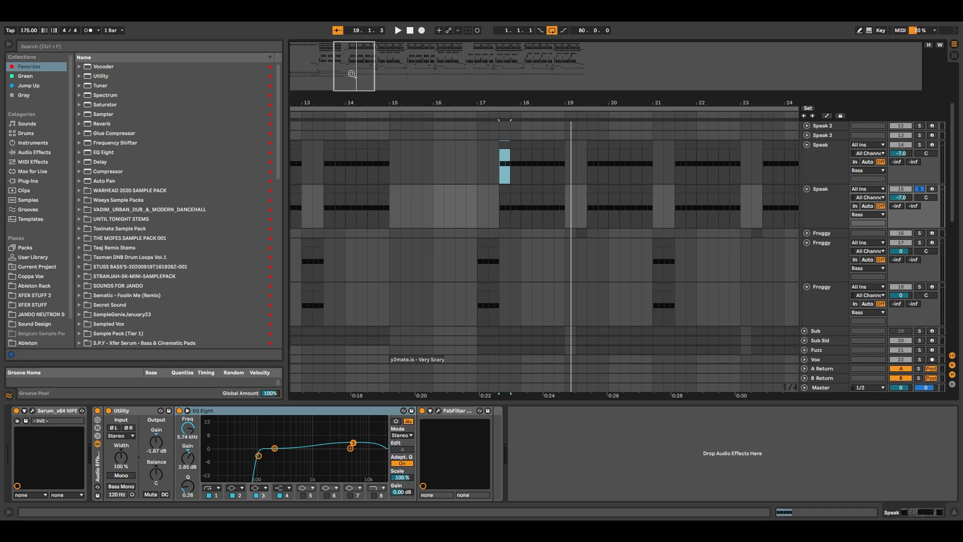
Step: Unsolo and delete the duplicated Speak track, delete the lower duplicated Froggy track, and play back the full arrangement
{"action": "key", "text": "s"}
{"action": "key", "text": "s"}
{"action": "left_click", "coordinate": [820, 215]}
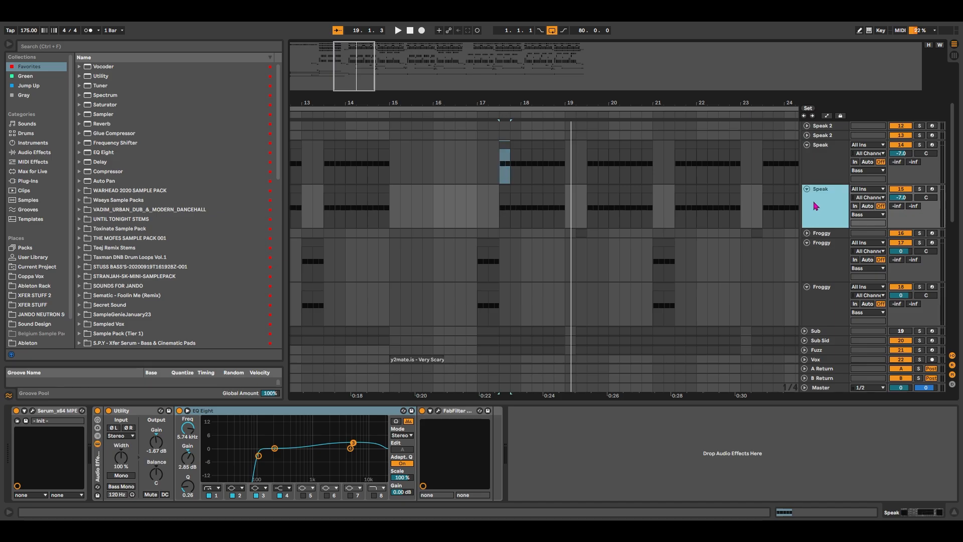
{"action": "key", "text": "Delete"}
{"action": "left_click", "coordinate": [828, 262]}
{"action": "key", "text": "Delete"}
{"action": "key", "text": "space"}
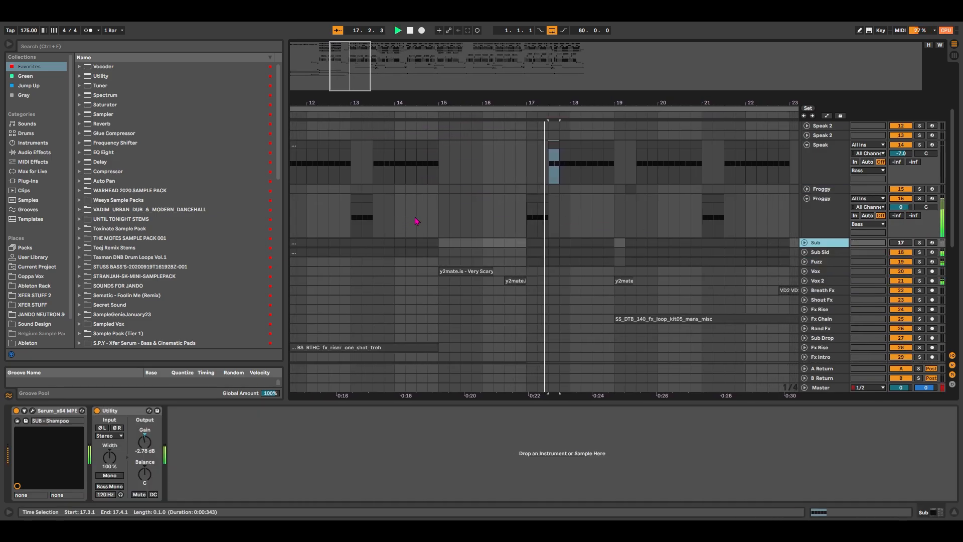